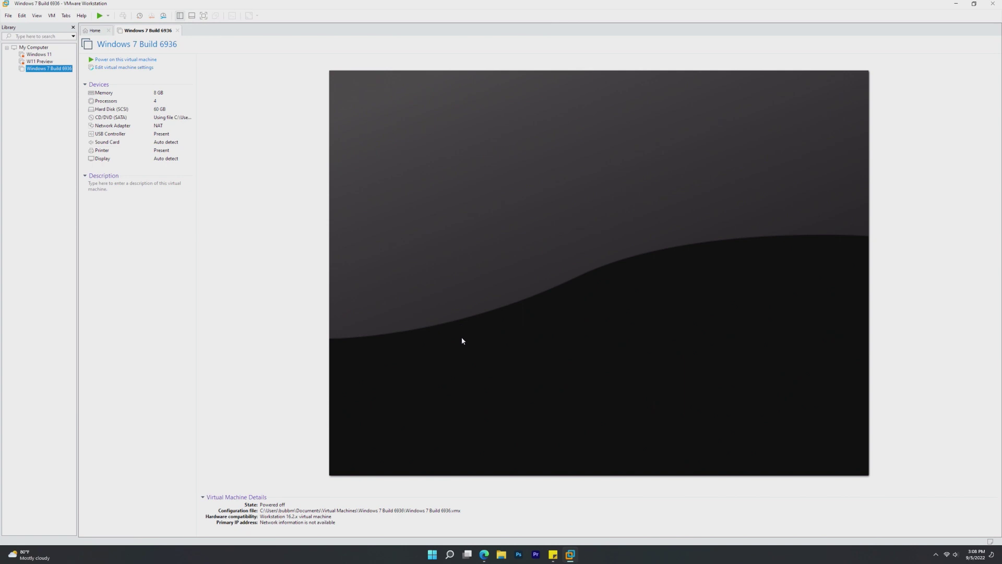
- Maximize Edge on the BetaWiki build 6936 article and highlight the 2008-10-23 compile date and Timebomb line
{"action": "left_click", "coordinate": [484, 554]}
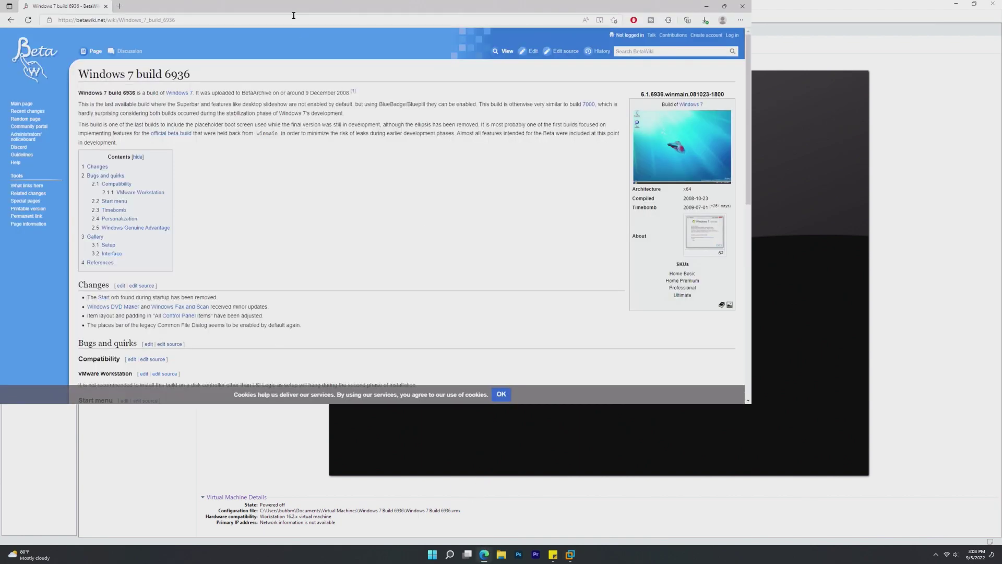
{"action": "double_click", "coordinate": [295, 7]}
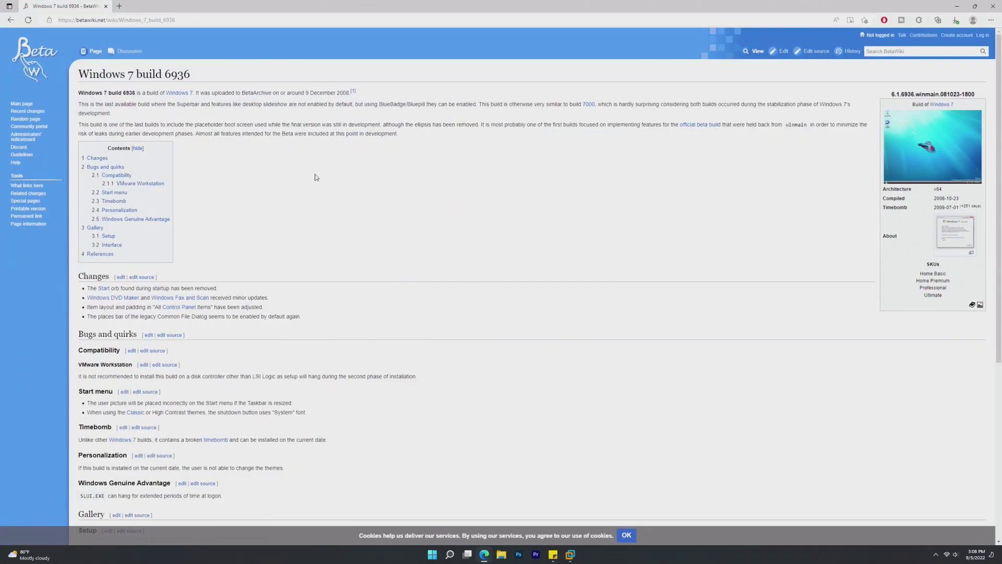
{"action": "left_click_drag", "start_coordinate": [927, 200], "coordinate": [965, 204]}
{"action": "left_click", "coordinate": [981, 189]}
{"action": "scroll", "coordinate": [168, 283], "scroll_direction": "down", "scroll_amount": 3}
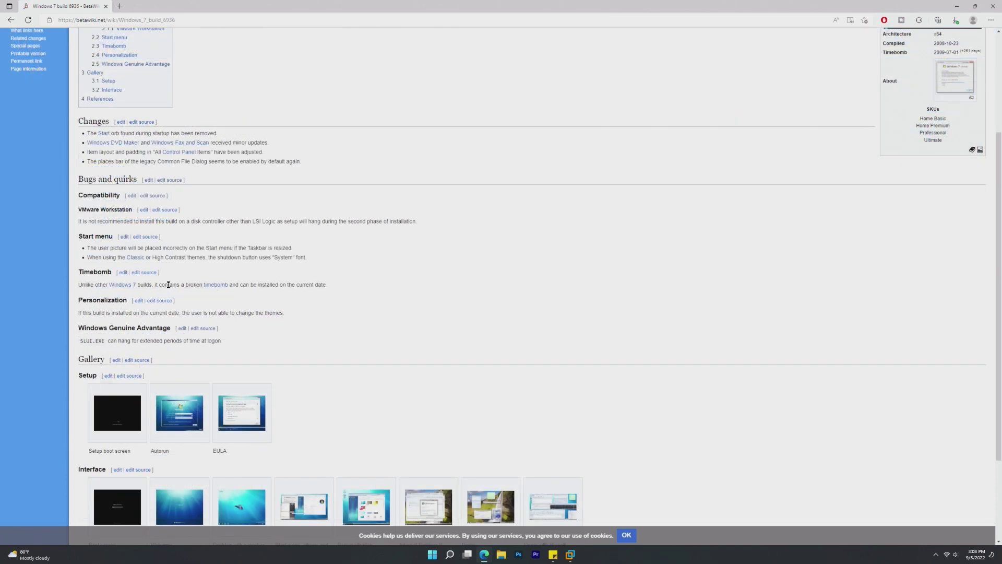
{"action": "left_click_drag", "start_coordinate": [184, 285], "coordinate": [334, 288]}
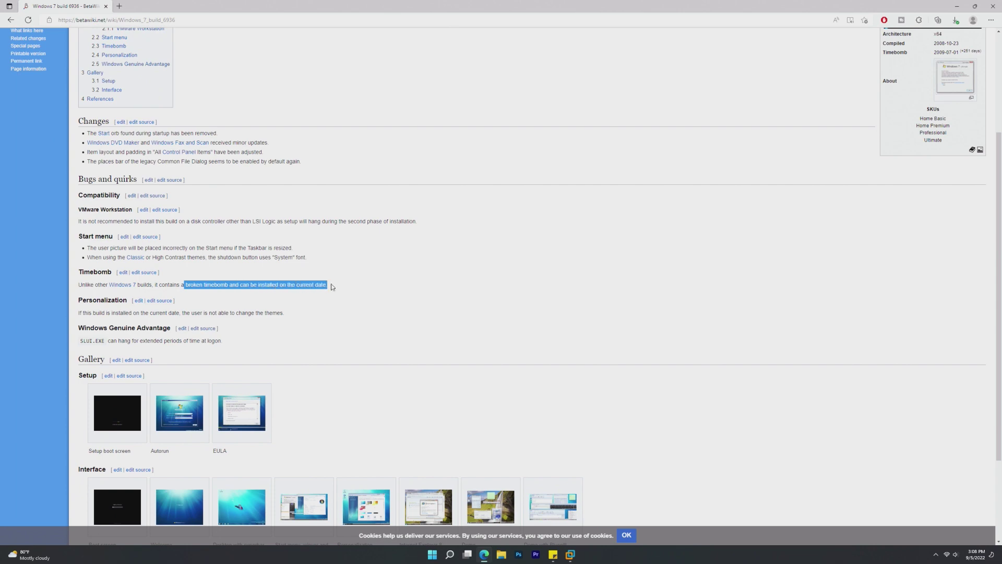
{"action": "left_click", "coordinate": [381, 293]}
- Scroll back through the article and highlight the Personalization line
{"action": "scroll", "coordinate": [380, 293], "scroll_direction": "down", "scroll_amount": 3}
{"action": "scroll", "coordinate": [381, 295], "scroll_direction": "up", "scroll_amount": 2}
{"action": "scroll", "coordinate": [380, 294], "scroll_direction": "down", "scroll_amount": 2}
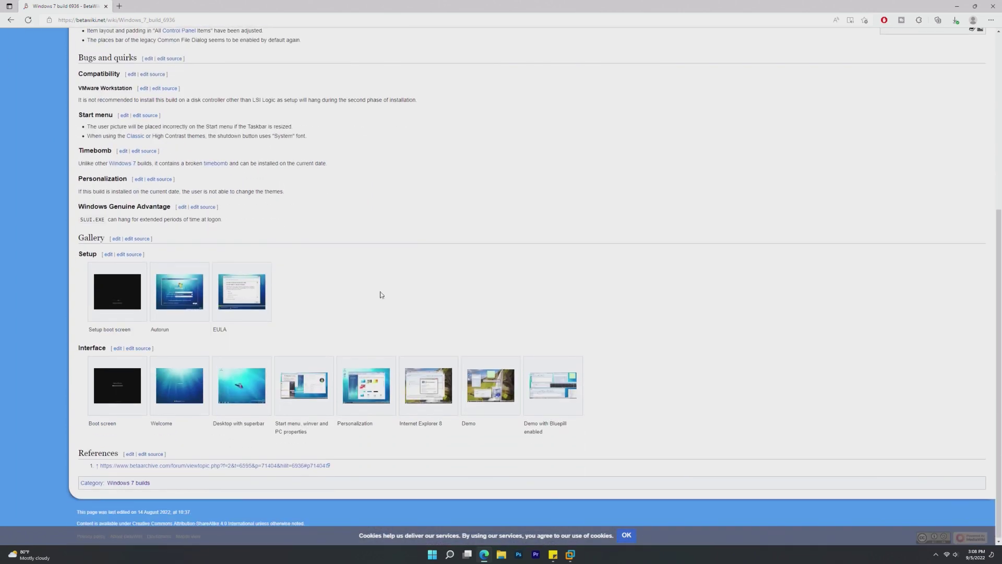
{"action": "scroll", "coordinate": [380, 294], "scroll_direction": "up", "scroll_amount": 1}
{"action": "scroll", "coordinate": [380, 294], "scroll_direction": "up", "scroll_amount": 1}
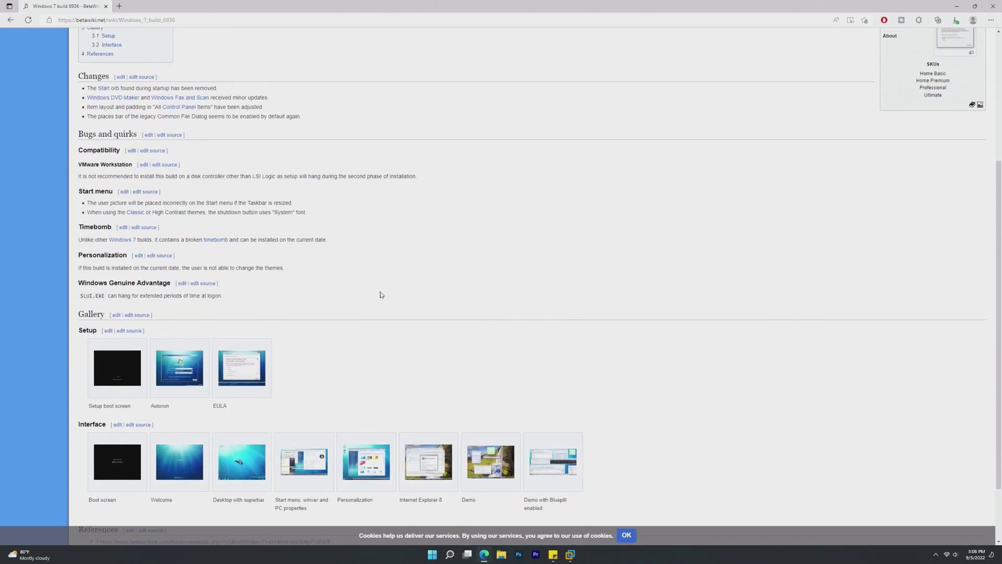
{"action": "scroll", "coordinate": [380, 295], "scroll_direction": "up", "scroll_amount": 2}
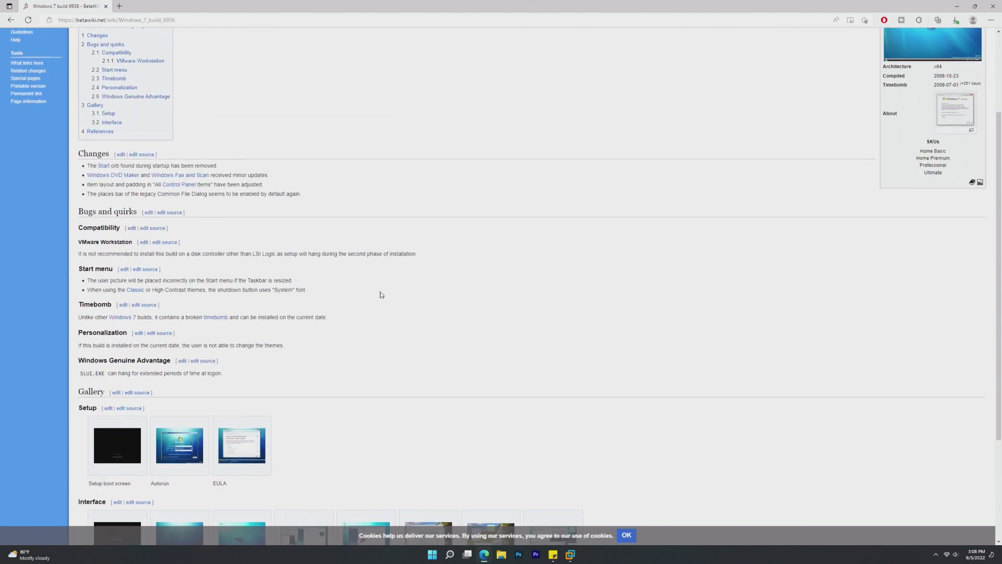
{"action": "scroll", "coordinate": [380, 295], "scroll_direction": "up", "scroll_amount": 2}
{"action": "left_click_drag", "start_coordinate": [78, 423], "coordinate": [225, 428]}
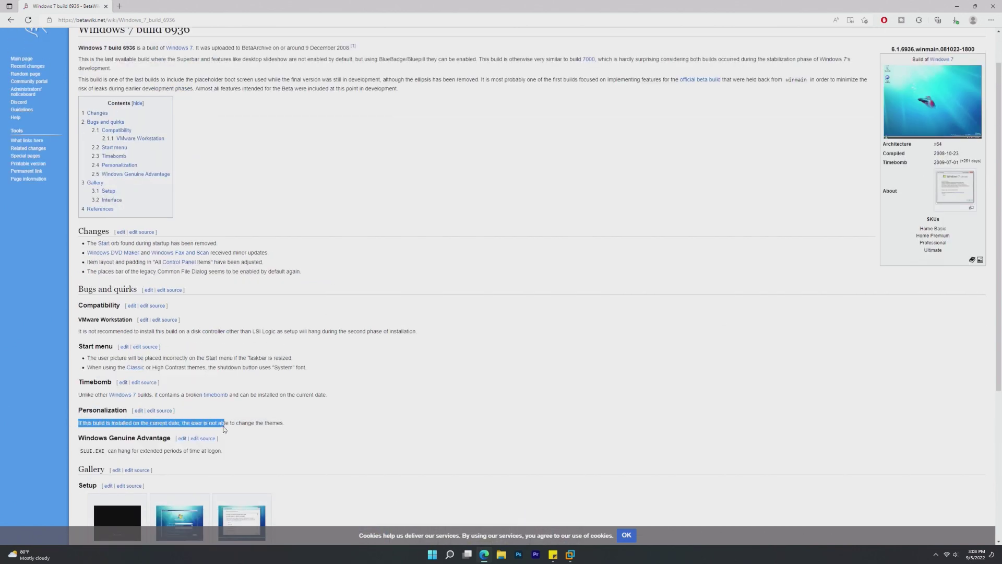
{"action": "left_click", "coordinate": [235, 427]}
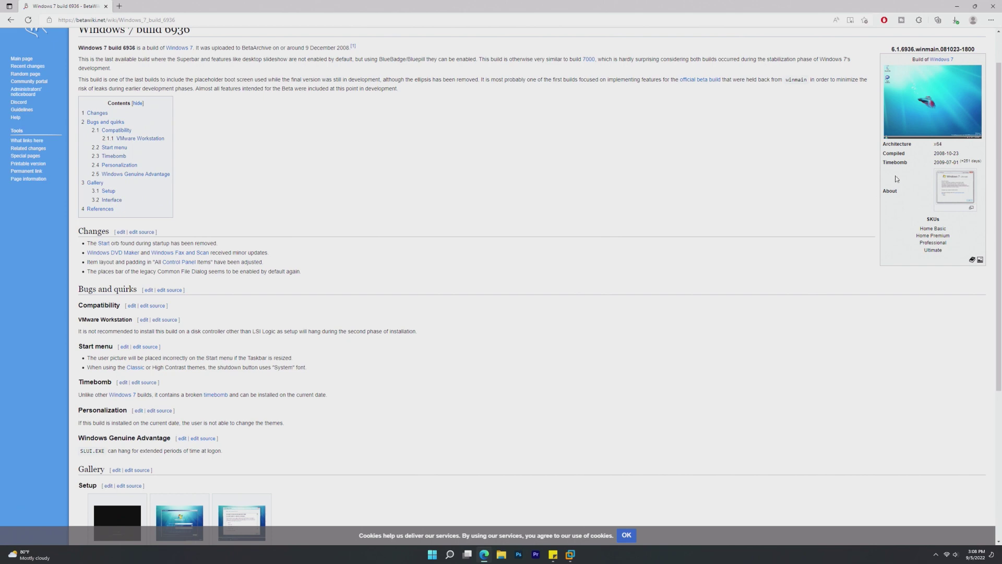
- Minimize Edge, power on the Windows 7 Build 6936 VM and open its boot menu
{"action": "left_click", "coordinate": [956, 6]}
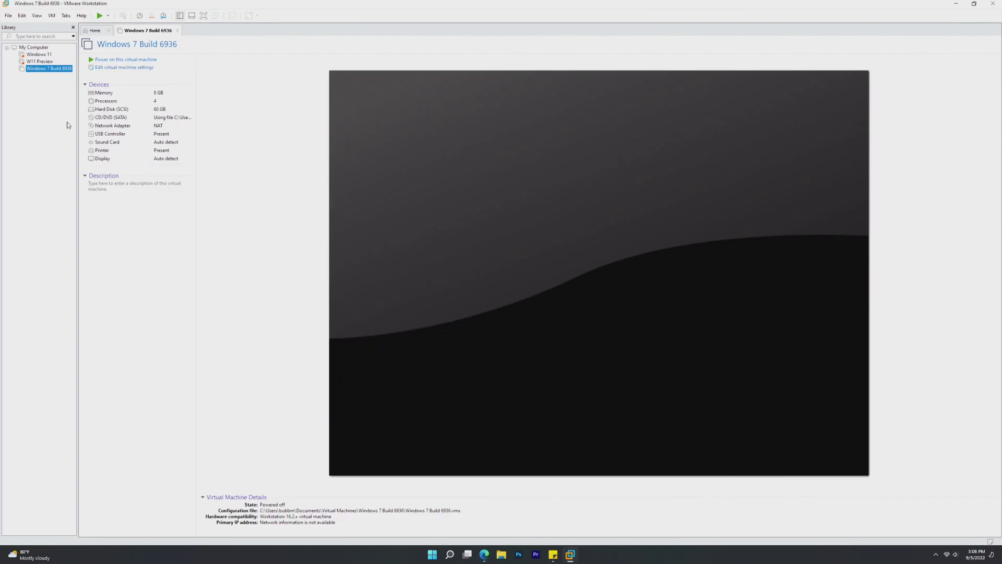
{"action": "left_click", "coordinate": [98, 61]}
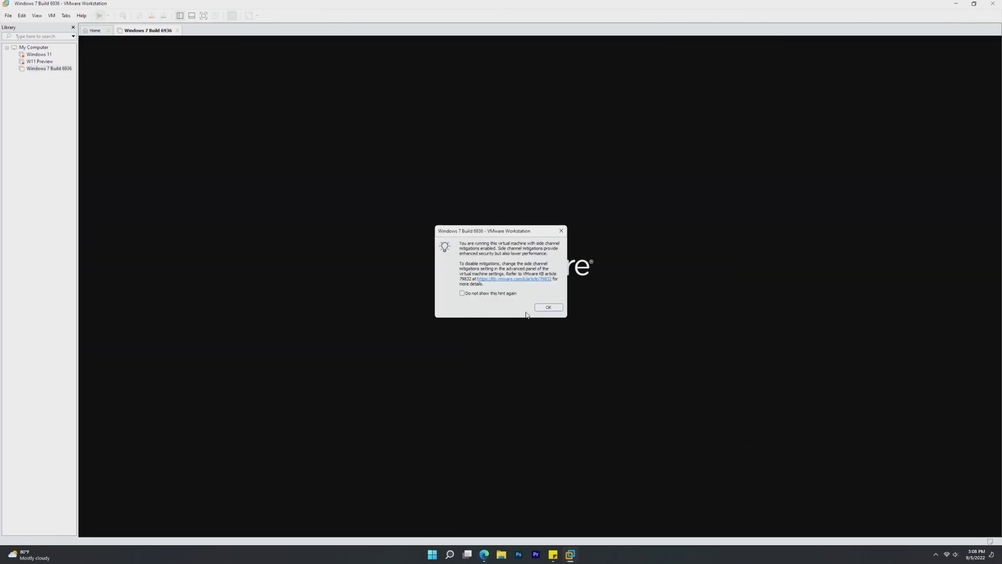
{"action": "left_click", "coordinate": [549, 307]}
{"action": "left_click", "coordinate": [538, 291]}
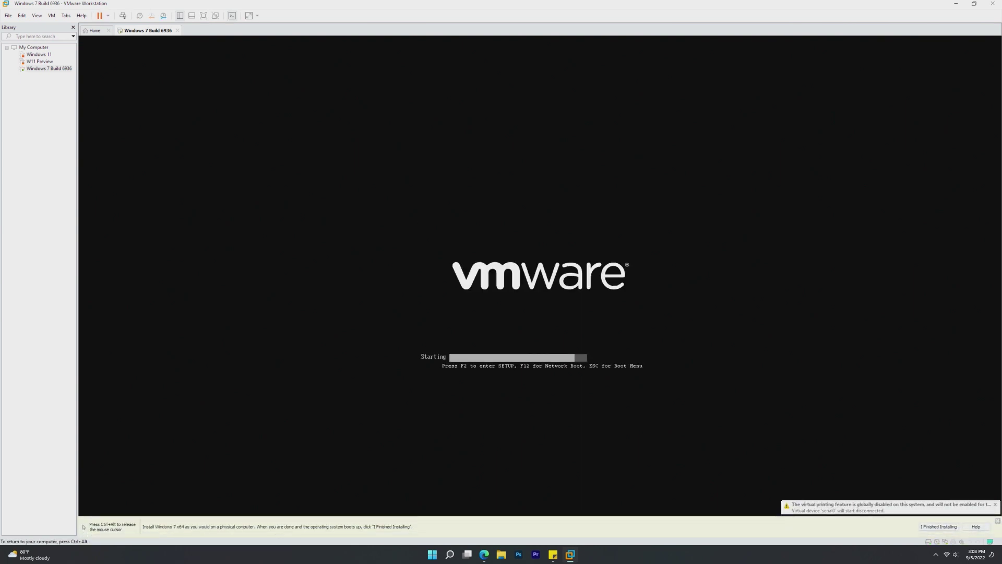
{"action": "key", "text": "Escape"}
{"action": "key", "text": "Return"}
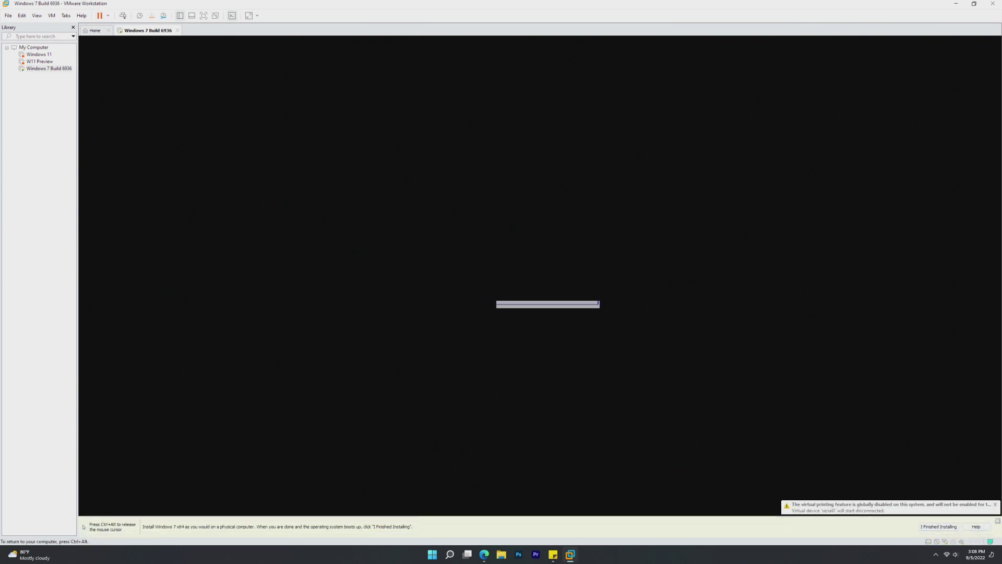
{"action": "key", "text": "ctrl+alt"}
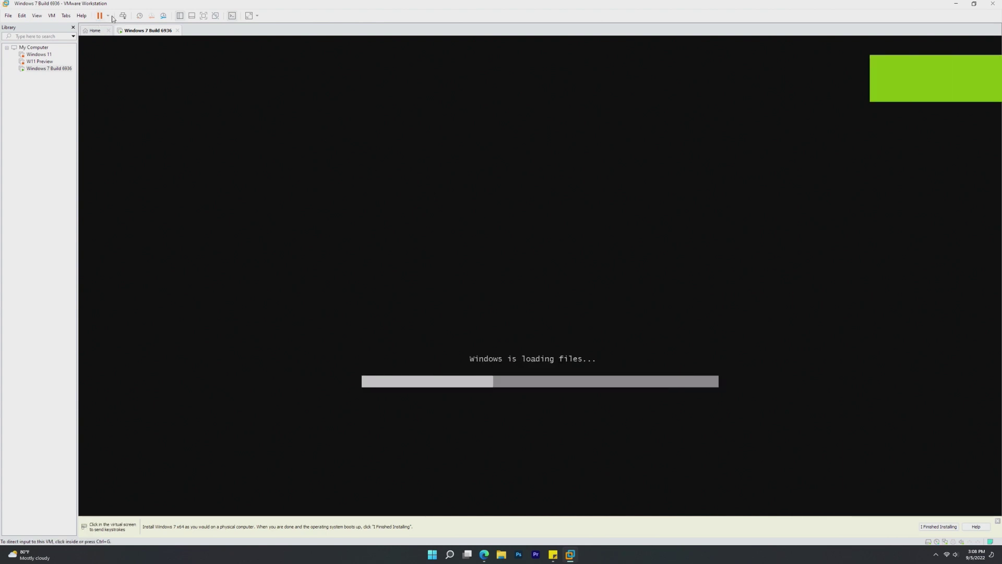
- Reset the VM twice, calling up the boot menu during each restart
{"action": "left_click", "coordinate": [108, 16]}
{"action": "left_click", "coordinate": [141, 90]}
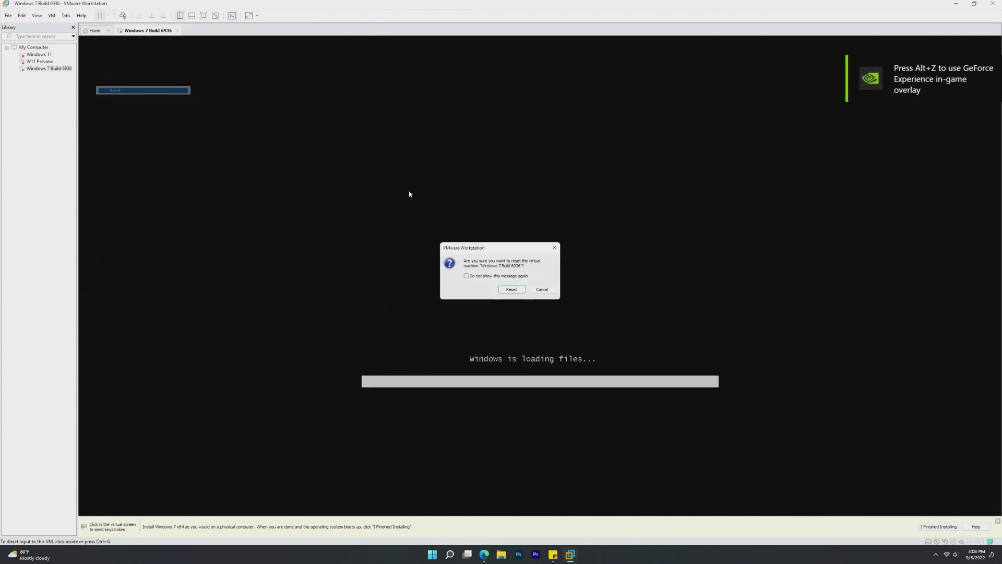
{"action": "left_click", "coordinate": [519, 290]}
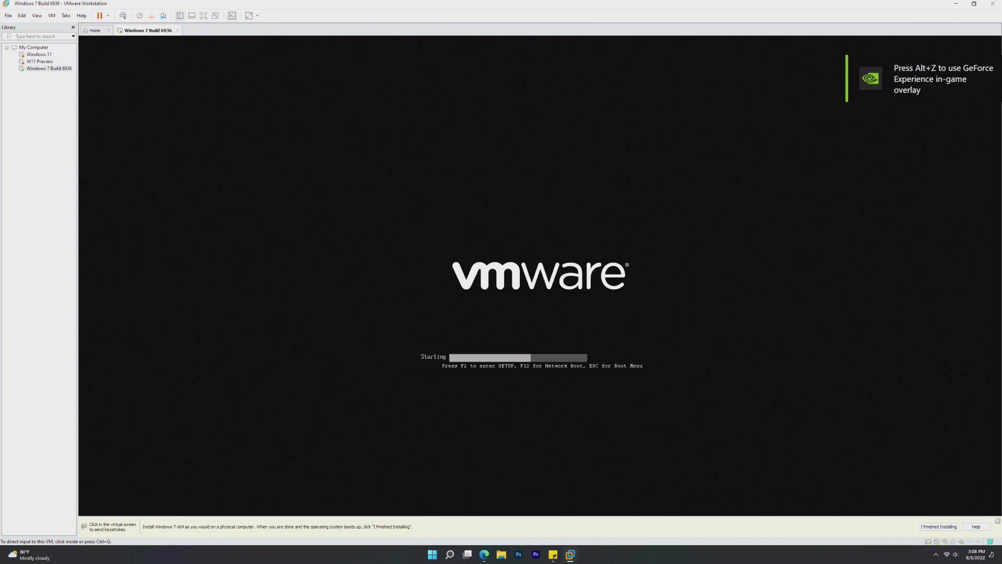
{"action": "key", "text": "ctrl+g"}
{"action": "key", "text": "Escape"}
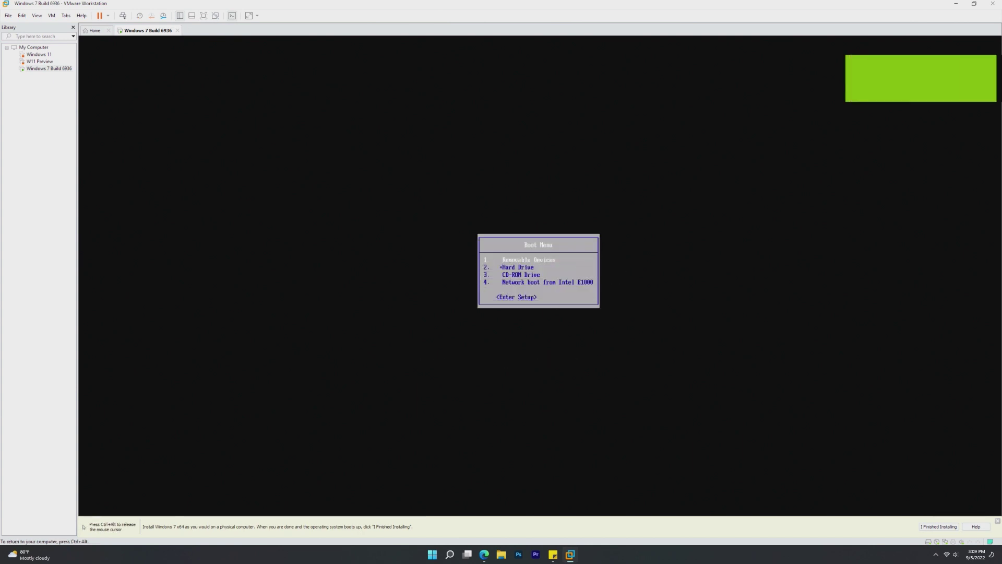
{"action": "key", "text": "Down"}
{"action": "key", "text": "Down"}
{"action": "key", "text": "Return"}
{"action": "key", "text": "ctrl+alt"}
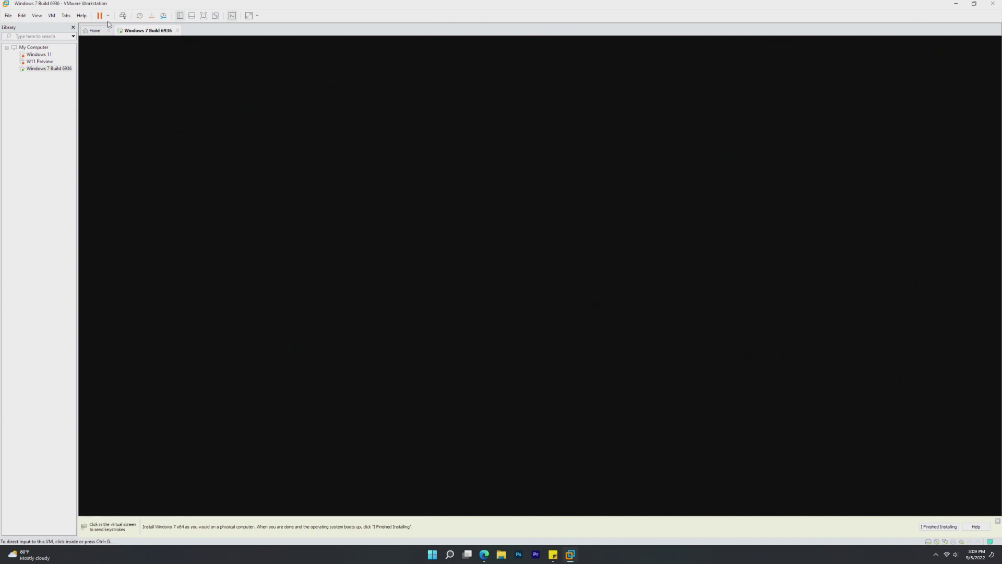
{"action": "left_click", "coordinate": [108, 16]}
{"action": "left_click", "coordinate": [112, 90]}
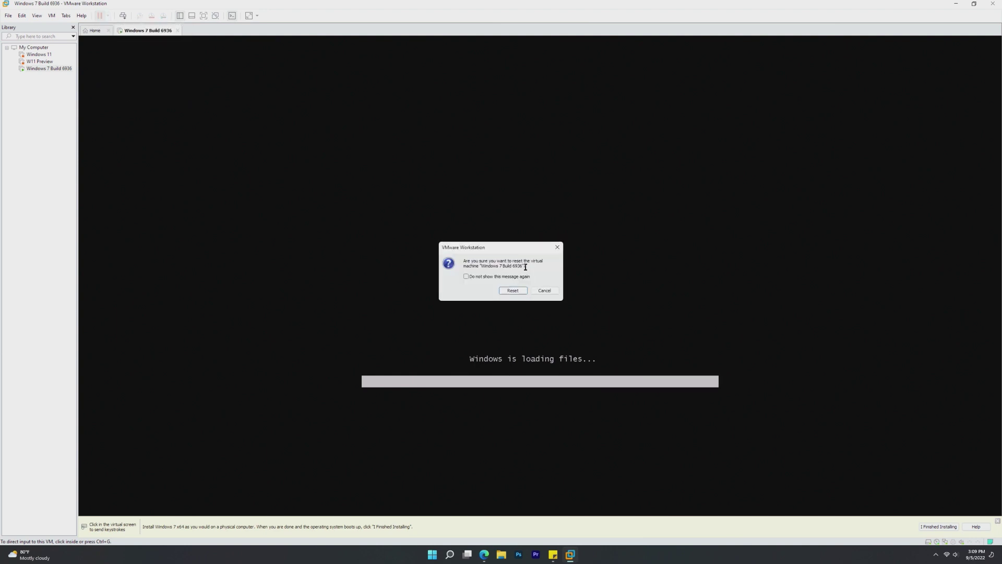
{"action": "left_click", "coordinate": [501, 291]}
{"action": "key", "text": "ctrl+g"}
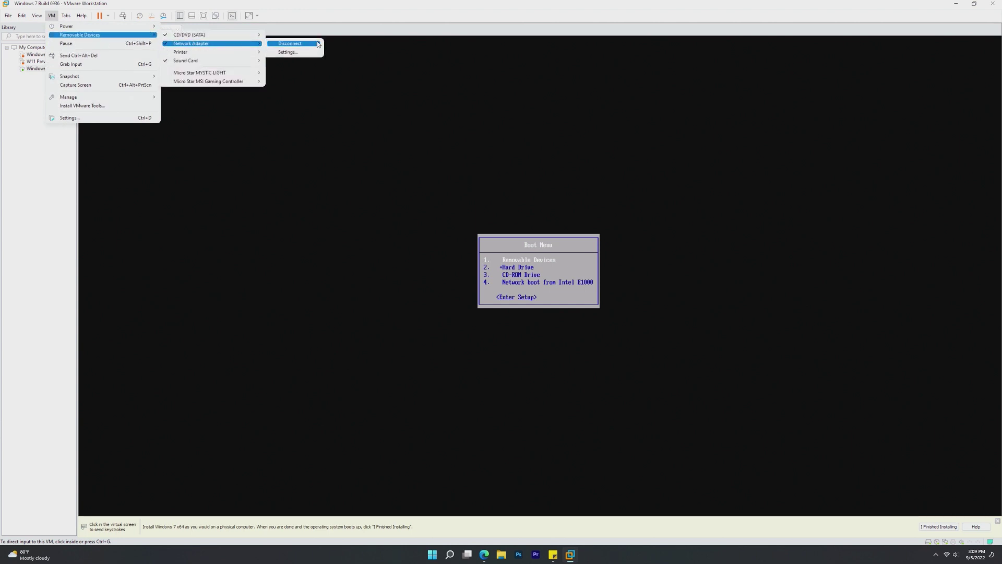
- Disconnect the network adapter and boot the VM from the CD-ROM Drive entry
{"action": "left_click", "coordinate": [317, 44]}
{"action": "left_click", "coordinate": [317, 44]}
{"action": "key", "text": "Up"}
{"action": "key", "text": "Up"}
{"action": "key", "text": "Up"}
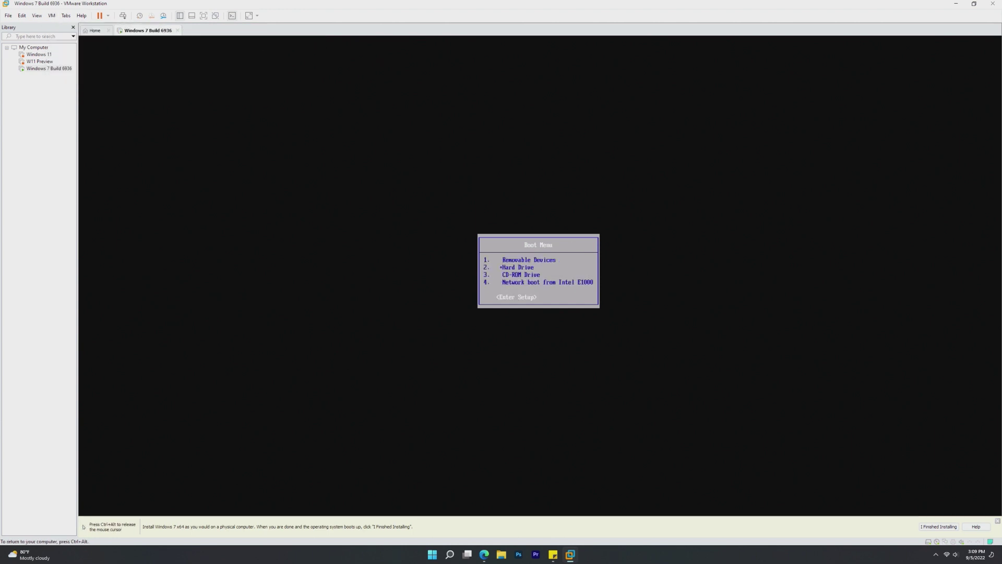
{"action": "key", "text": "Return"}
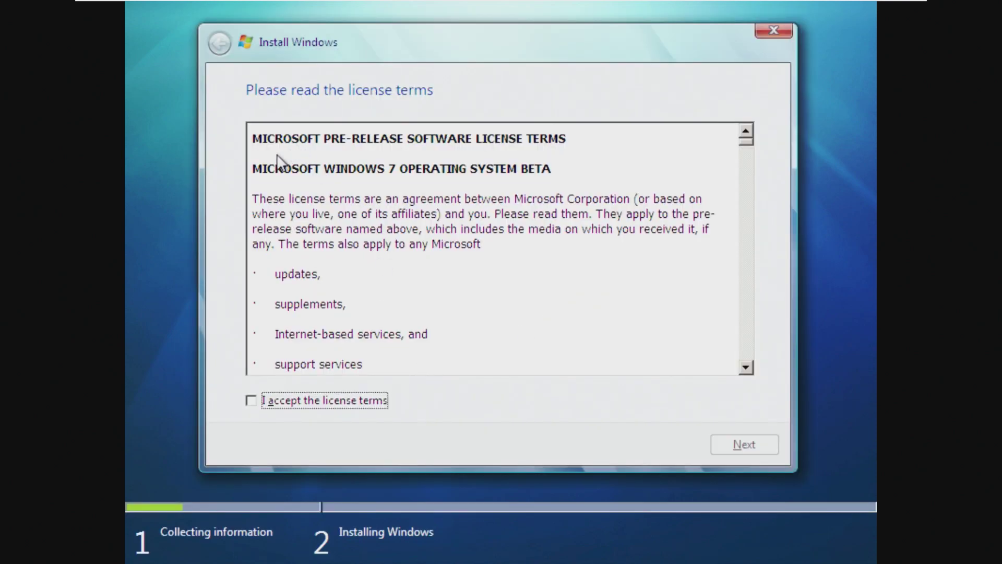
- Accept the license terms and pick a Custom install onto Disk 0's 60.0 GB unallocated space
{"action": "left_click_drag", "start_coordinate": [262, 169], "coordinate": [554, 173]}
{"action": "left_click", "coordinate": [398, 313]}
{"action": "left_click", "coordinate": [333, 409]}
{"action": "left_click", "coordinate": [718, 446]}
{"action": "left_click", "coordinate": [492, 256]}
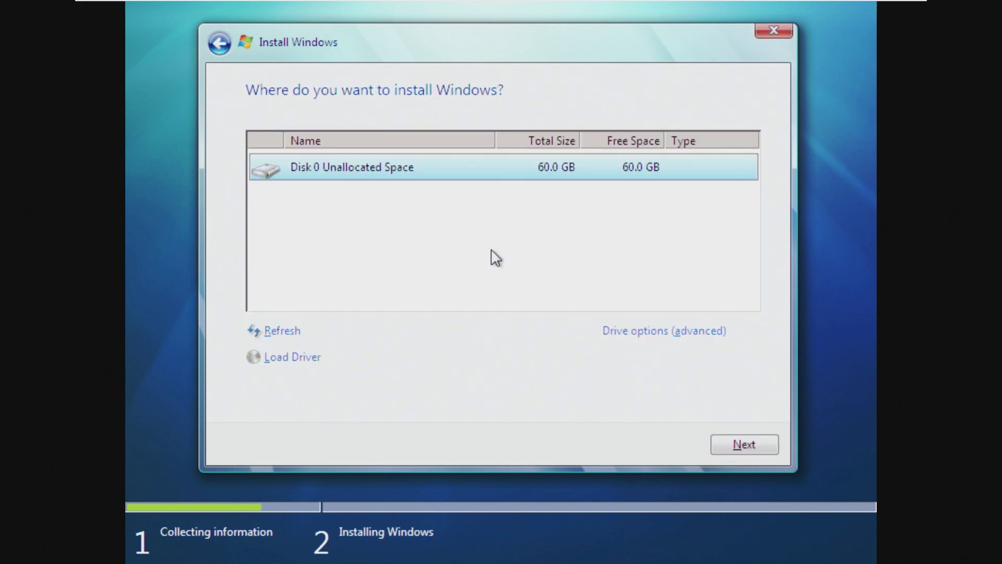
{"action": "left_click", "coordinate": [762, 446]}
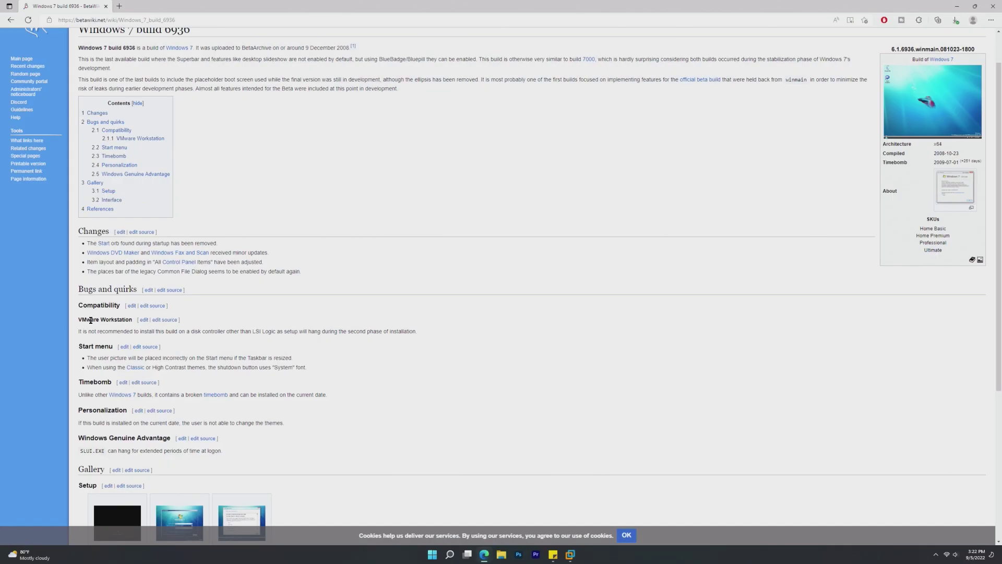
- Reread the LSI Logic disk controller warning, then power off the setup VM
{"action": "left_click_drag", "start_coordinate": [75, 332], "coordinate": [425, 336]}
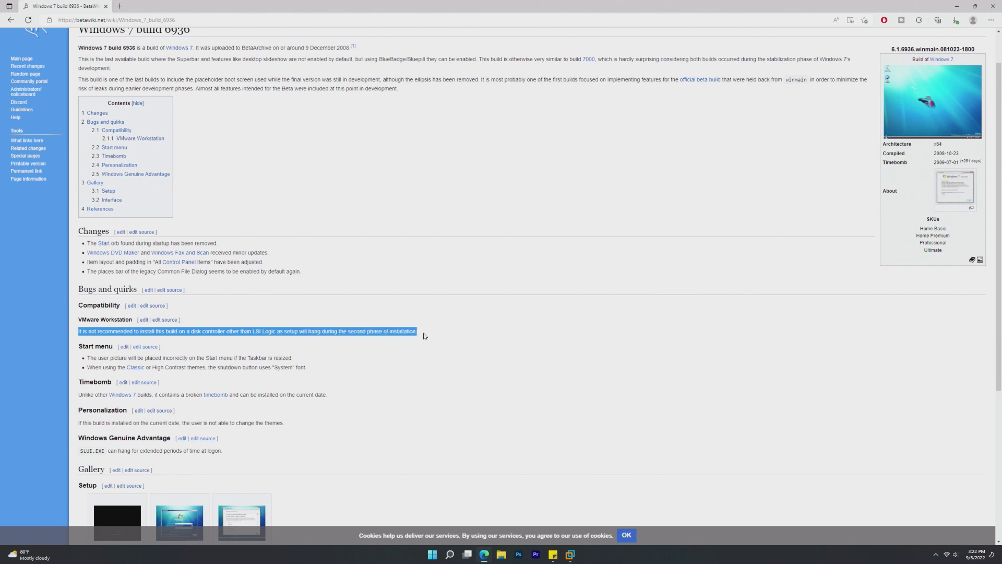
{"action": "left_click", "coordinate": [399, 366]}
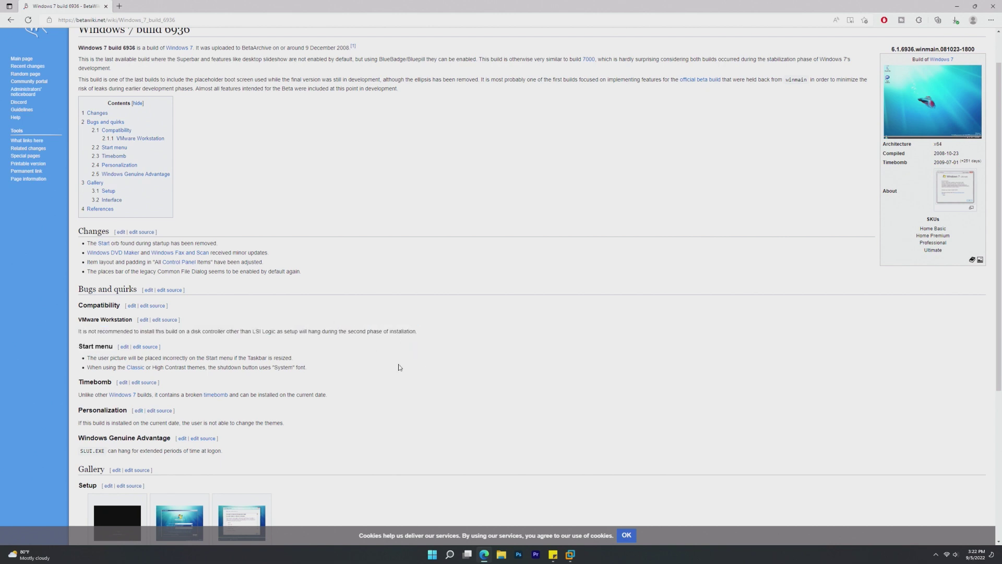
{"action": "left_click", "coordinate": [600, 501]}
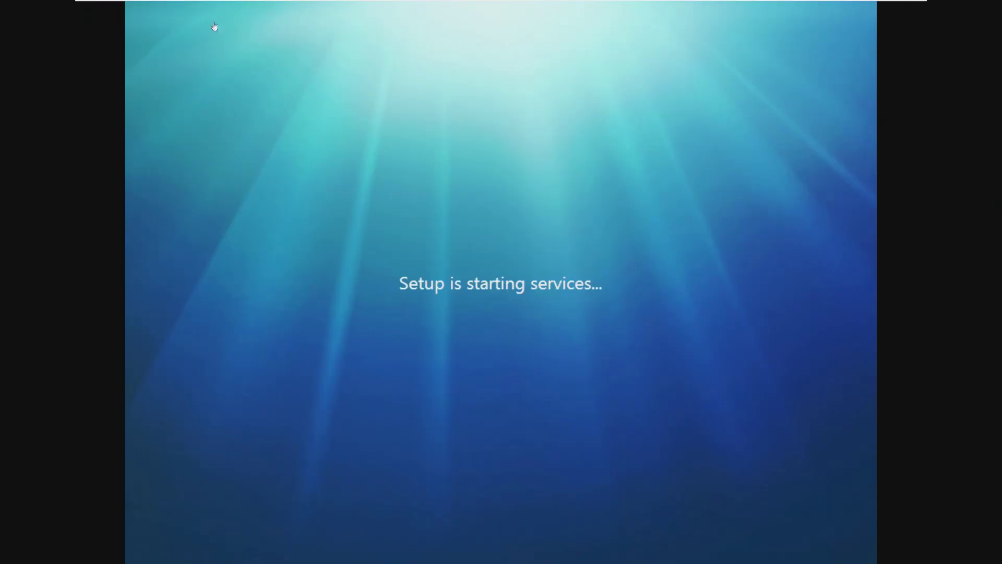
{"action": "left_click", "coordinate": [205, 5]}
{"action": "left_click", "coordinate": [224, 62]}
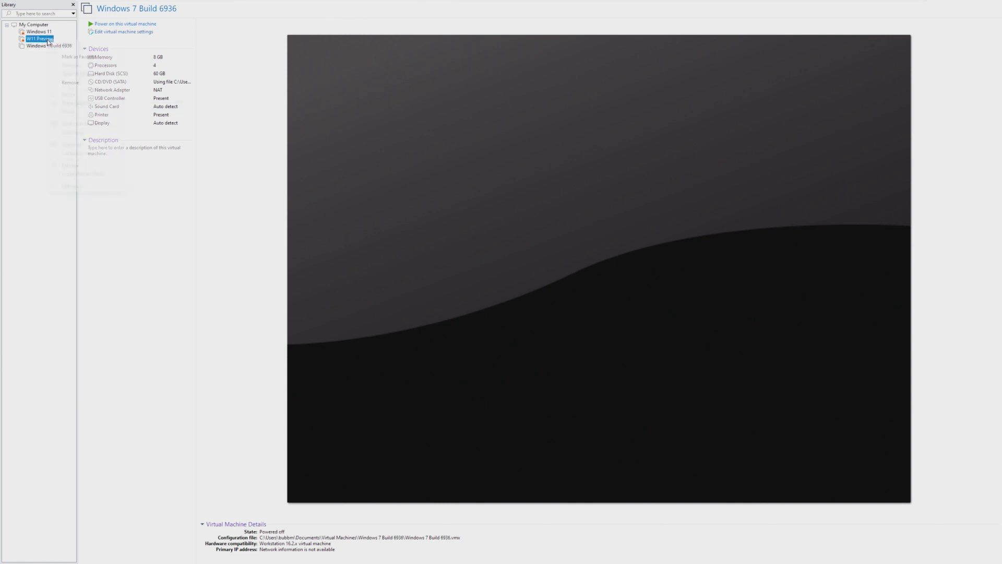
- Remove the old Windows 7 Build 6936 virtual machine from VMware
{"action": "right_click", "coordinate": [43, 46]}
{"action": "left_click", "coordinate": [52, 82]}
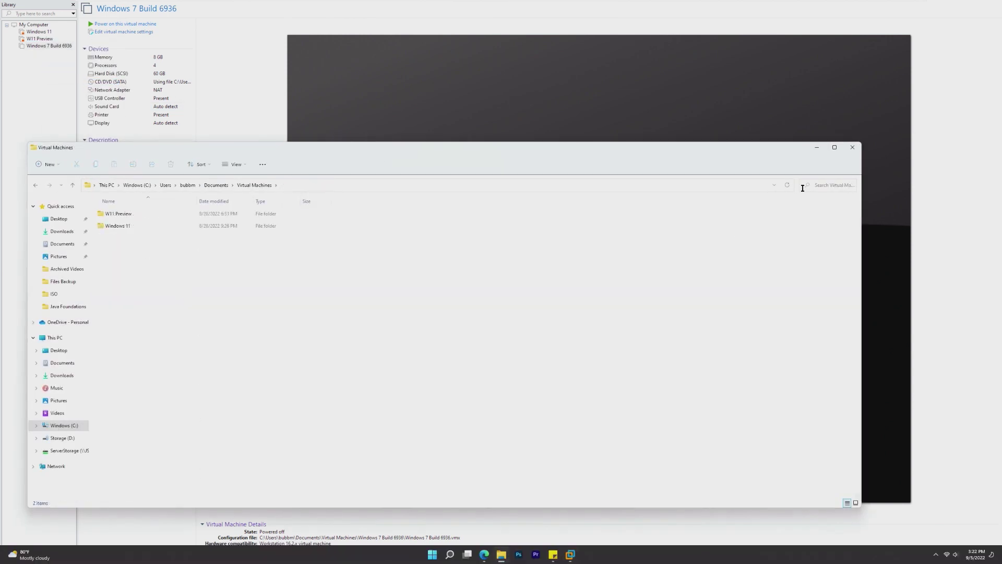
{"action": "left_click", "coordinate": [854, 148]}
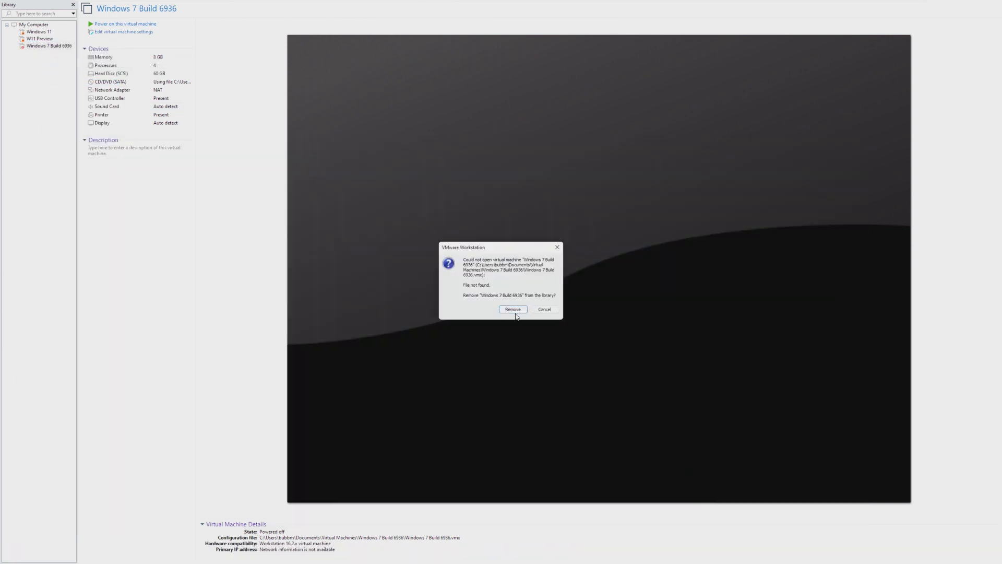
{"action": "left_click", "coordinate": [514, 310]}
- Create a new Typical Windows 7 VM from the installer disc image and open its folder
{"action": "right_click", "coordinate": [59, 132]}
{"action": "left_click", "coordinate": [78, 135]}
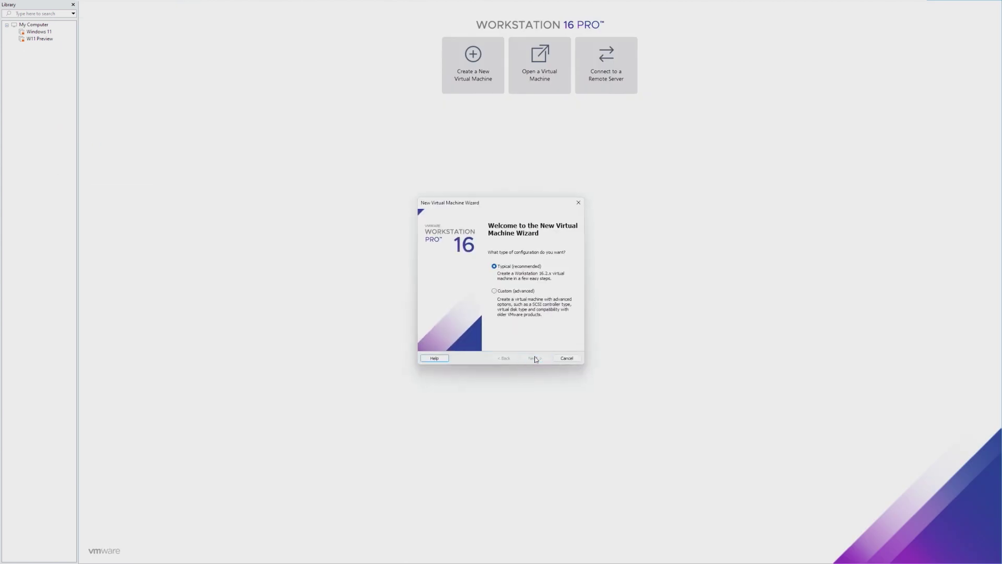
{"action": "left_click", "coordinate": [535, 358]}
{"action": "left_click", "coordinate": [457, 284]}
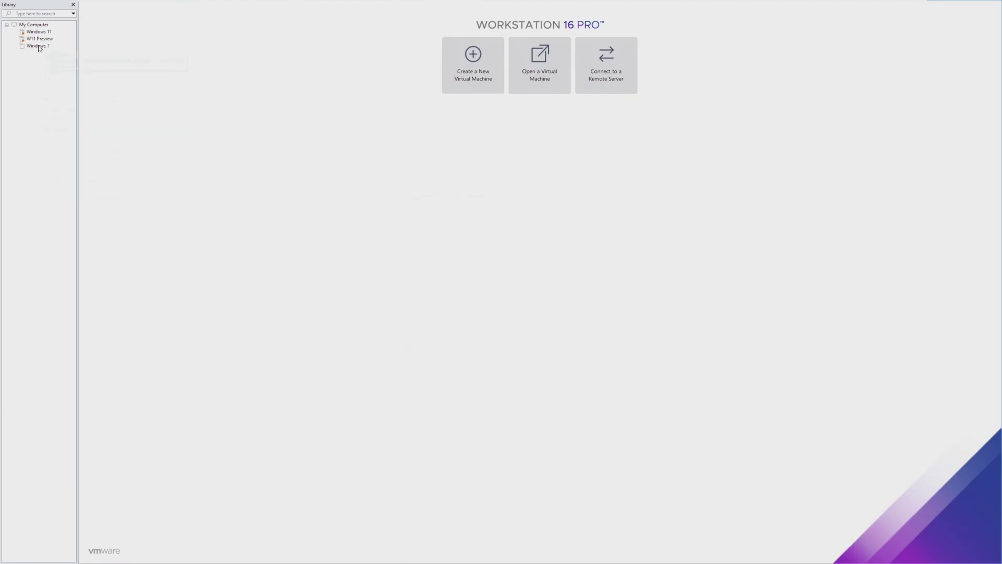
{"action": "left_click", "coordinate": [41, 45]}
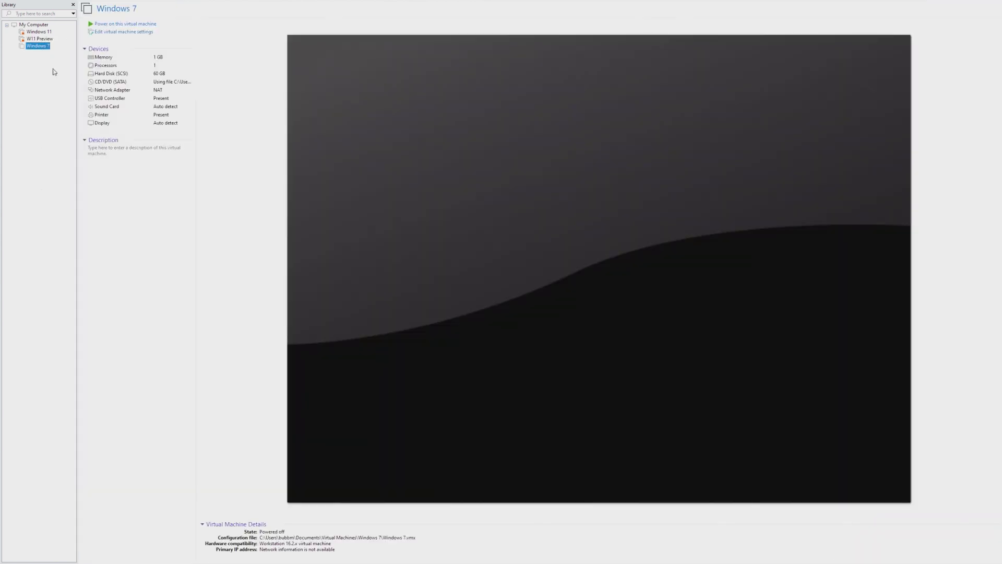
{"action": "right_click", "coordinate": [36, 46]}
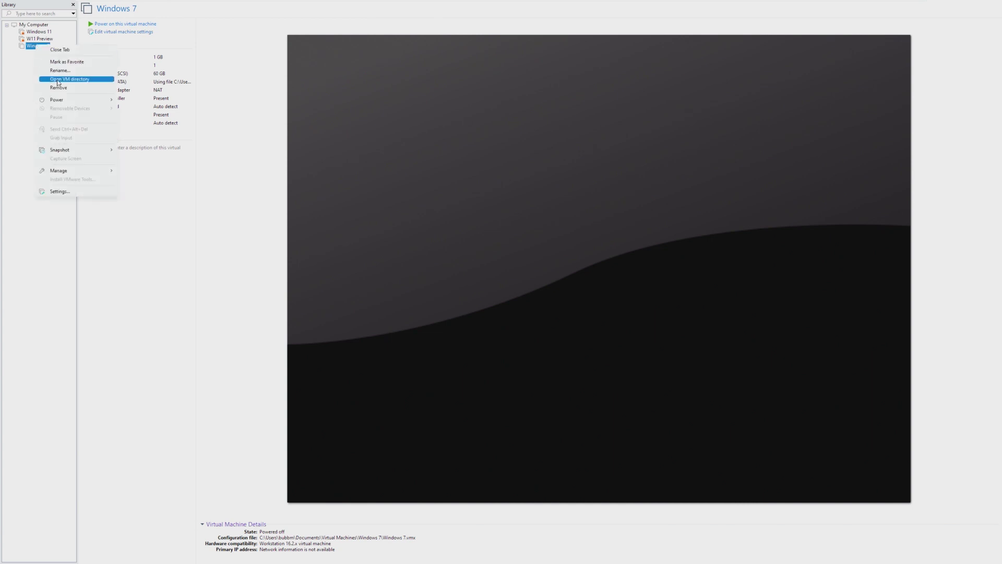
{"action": "left_click", "coordinate": [58, 82]}
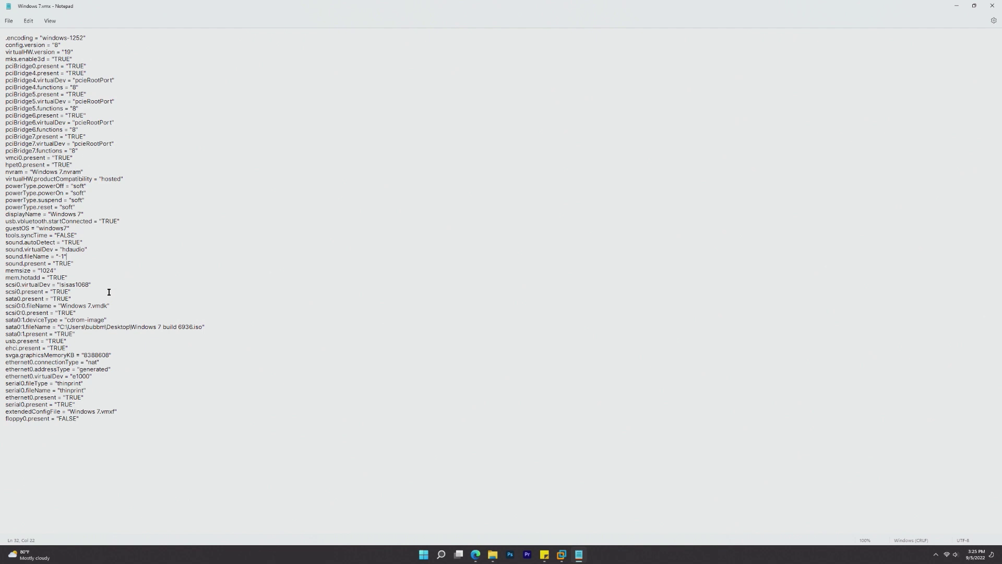
- Change scsi0.virtualDev from lsisas1068 to lsilogic in Windows 7.vmx, save and close it
{"action": "left_click", "coordinate": [115, 428]}
{"action": "type", "text": "scsi0.virtualDev = \"lsilogic\""}
{"action": "key", "text": "ctrl+z"}
{"action": "left_click_drag", "start_coordinate": [95, 285], "coordinate": [1, 285]}
{"action": "type", "text": "scsi0.virtualDev = \"lsilogic\""}
{"action": "key", "text": "ctrl+s"}
{"action": "left_click", "coordinate": [992, 6]}
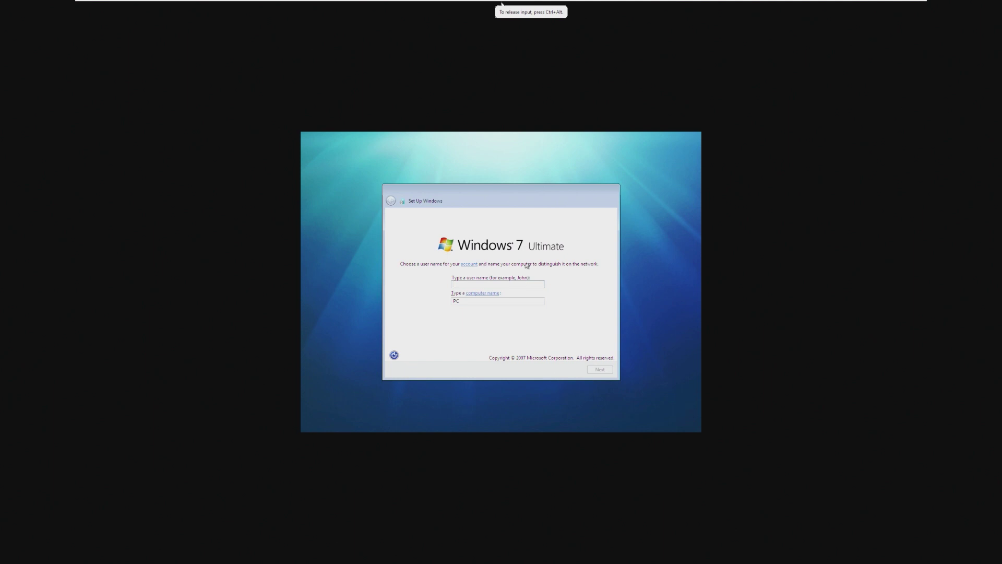
- Enter a user name, skip password and product key, choose important updates only, accept time settings
{"action": "type", "text": "in7"}
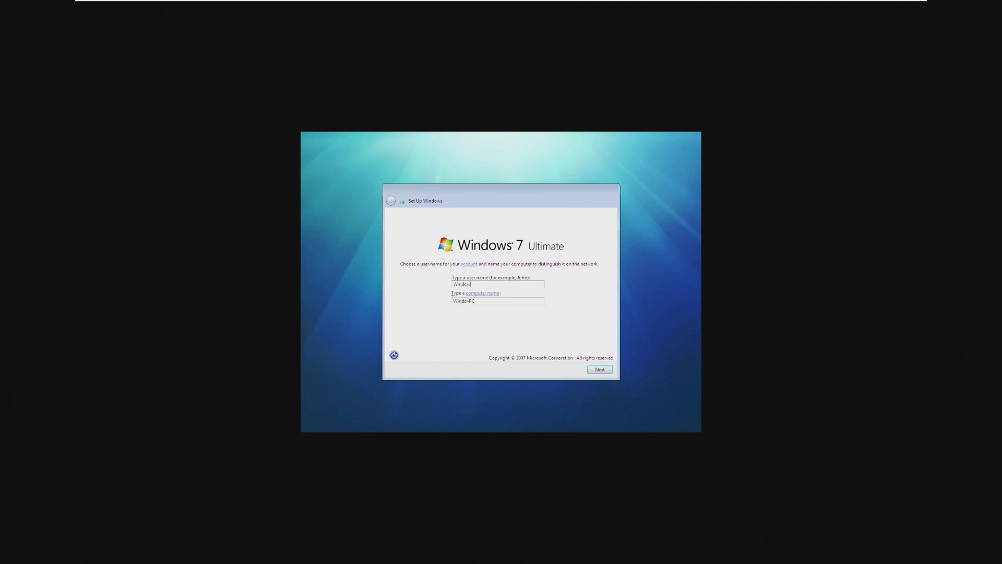
{"action": "key", "text": "Return"}
{"action": "left_click", "coordinate": [599, 370]}
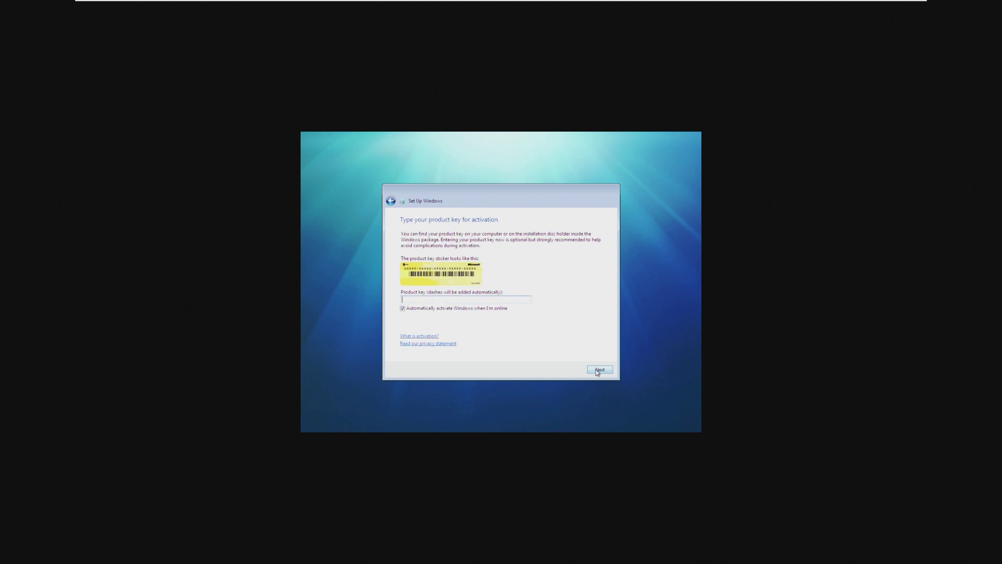
{"action": "left_click", "coordinate": [596, 370]}
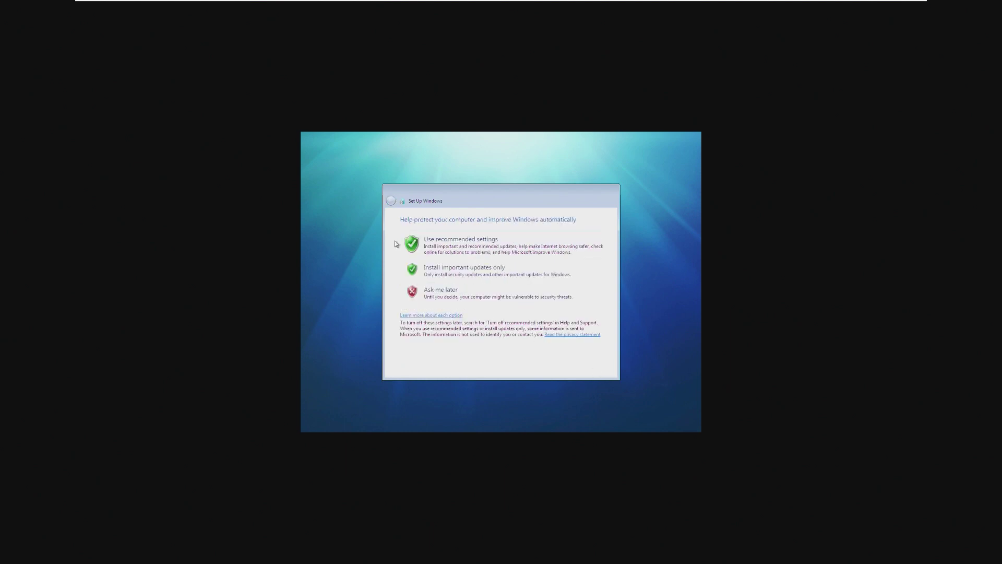
{"action": "left_click", "coordinate": [453, 280]}
{"action": "left_click", "coordinate": [599, 369]}
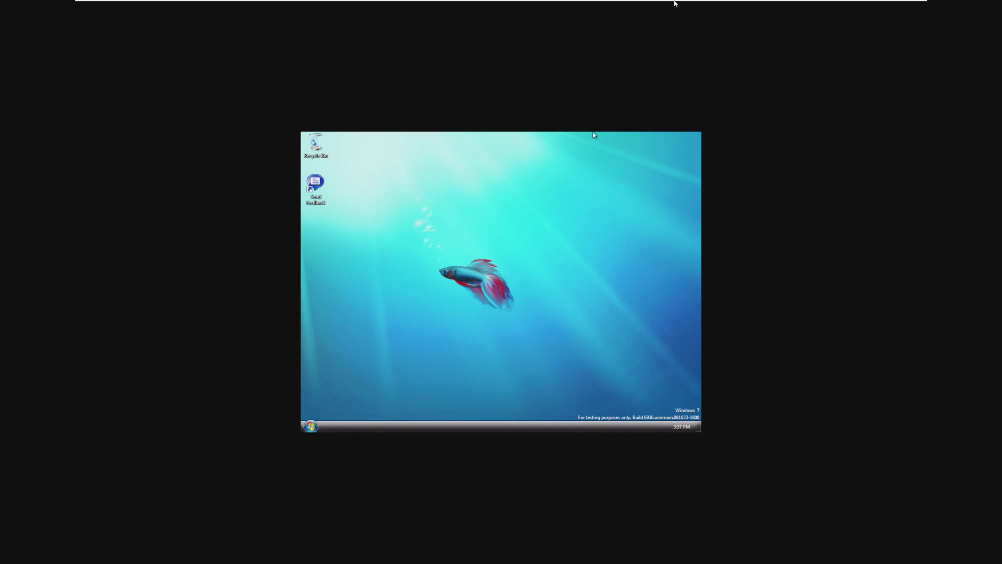
{"action": "mouse_move", "coordinate": [674, 3]}
{"action": "left_click", "coordinate": [160, 5]}
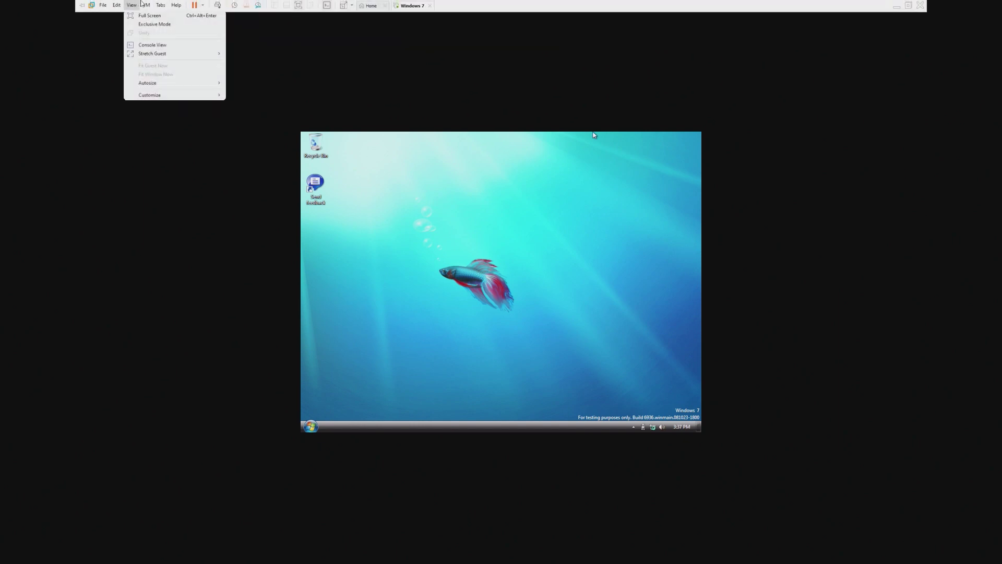
- Connect the VMware Tools disc and run its setup from the guest's Computer window
{"action": "left_click", "coordinate": [164, 95]}
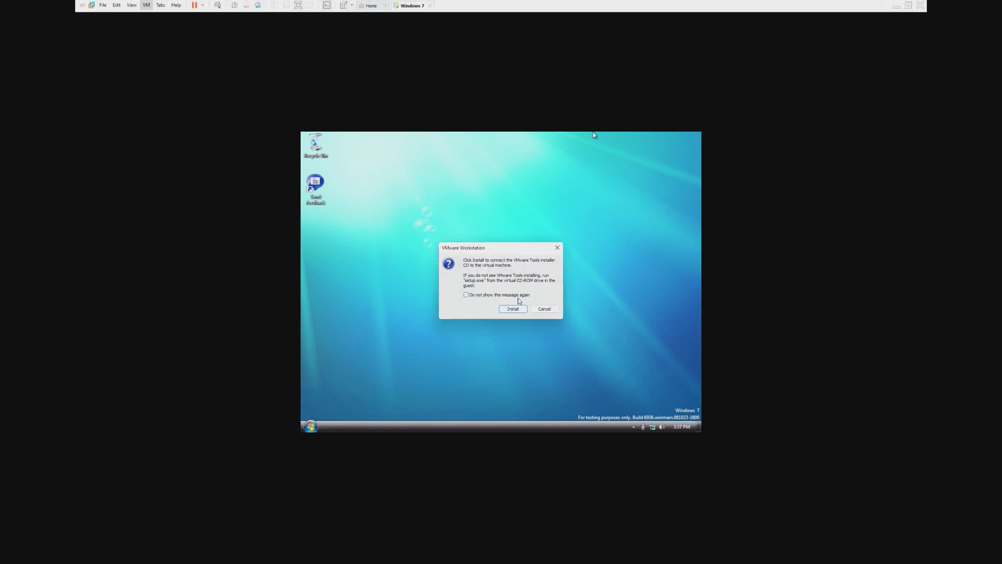
{"action": "left_click", "coordinate": [513, 309]}
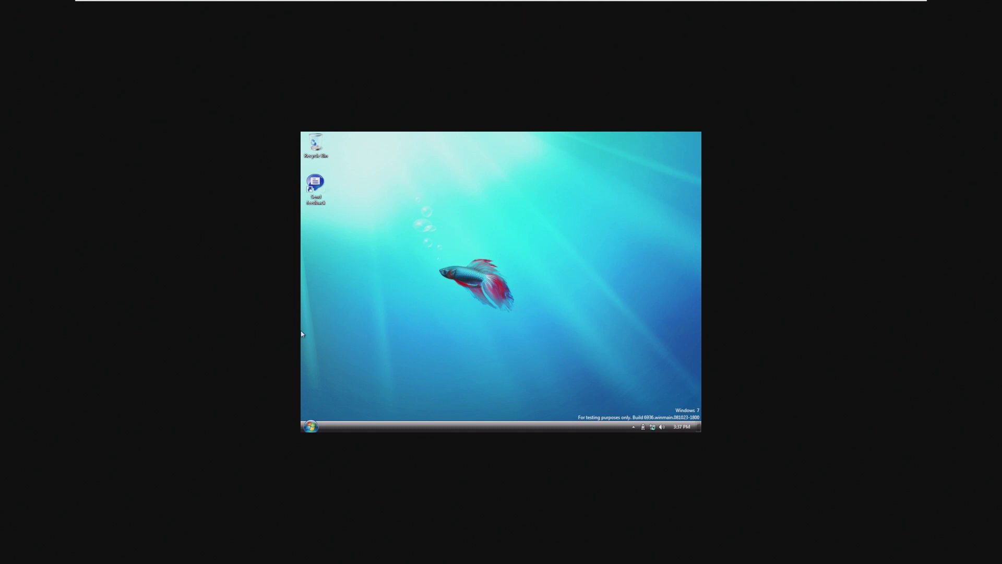
{"action": "left_click", "coordinate": [310, 426]}
{"action": "left_click", "coordinate": [454, 340]}
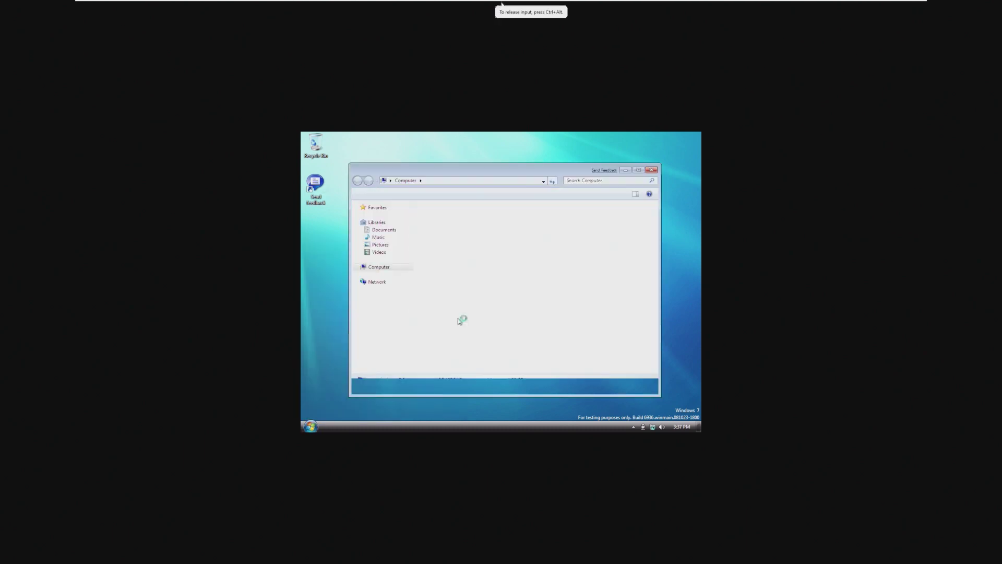
{"action": "left_click", "coordinate": [488, 242]}
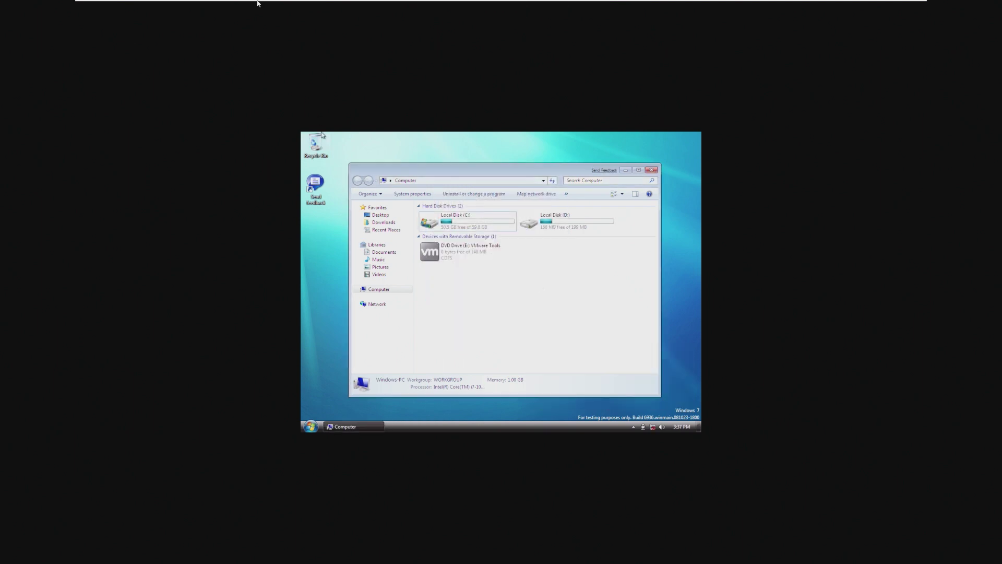
{"action": "mouse_move", "coordinate": [257, 3]}
{"action": "left_click", "coordinate": [146, 5]}
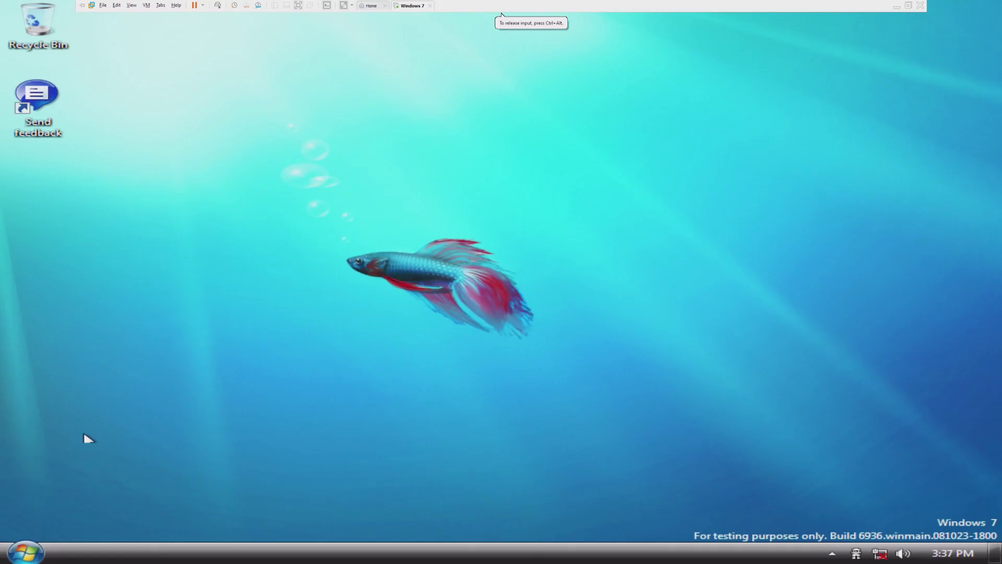
- Set the guest's screen resolution to 1600 × 1200 via Control Panel, then close the window
{"action": "key", "text": "super"}
{"action": "left_click", "coordinate": [327, 412]}
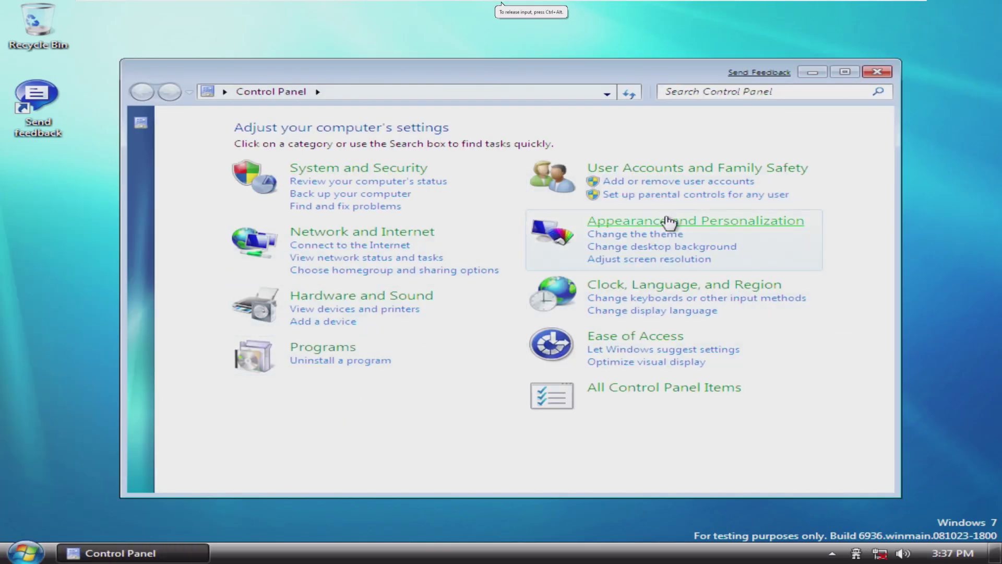
{"action": "left_click", "coordinate": [647, 246]}
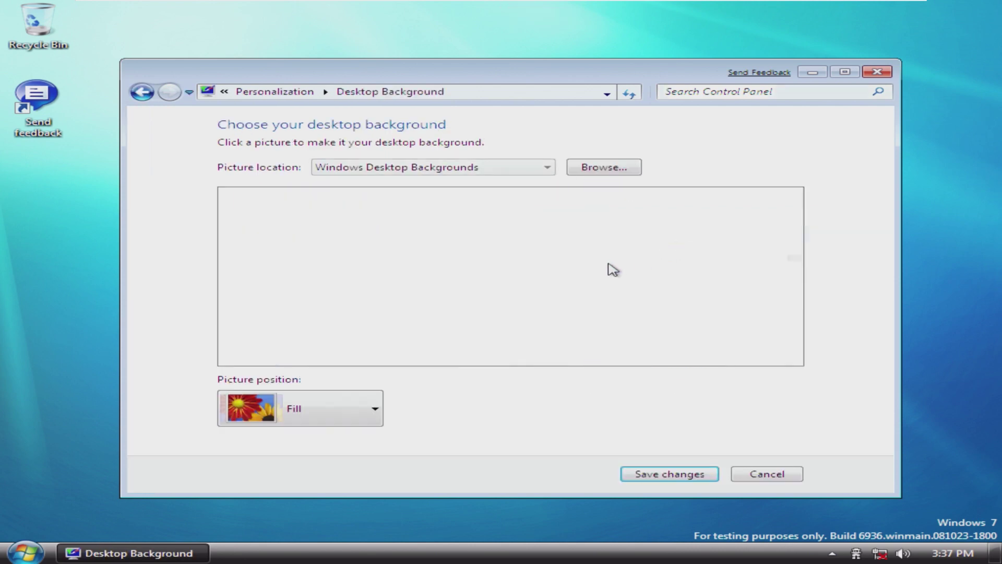
{"action": "left_click", "coordinate": [275, 92]}
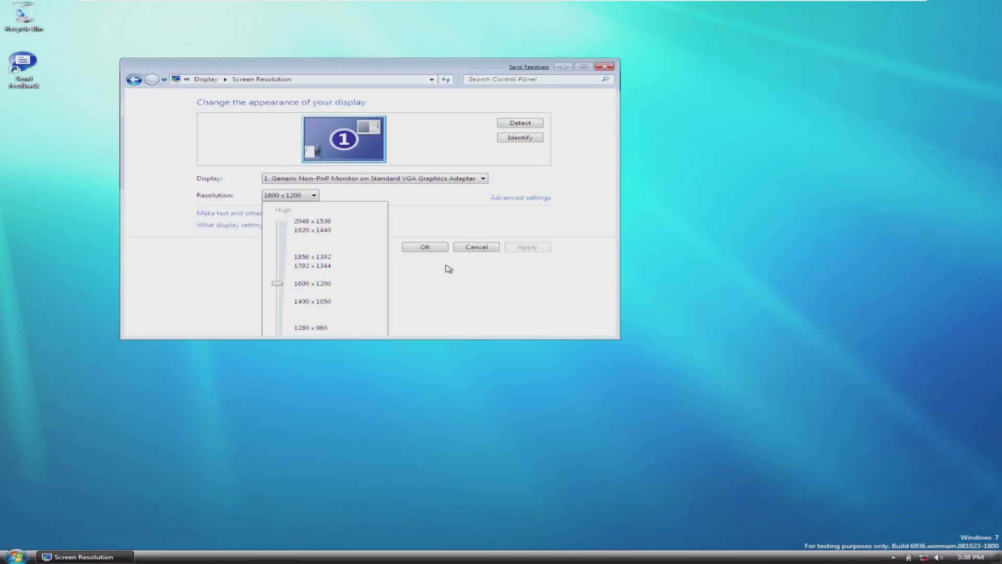
{"action": "left_click", "coordinate": [448, 268]}
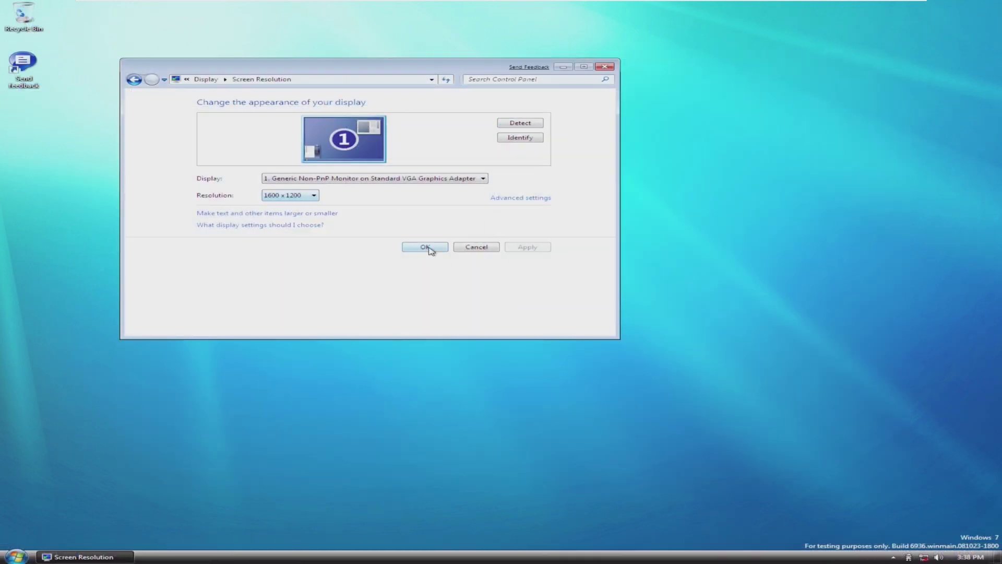
{"action": "left_click_drag", "start_coordinate": [431, 74], "coordinate": [456, 138]}
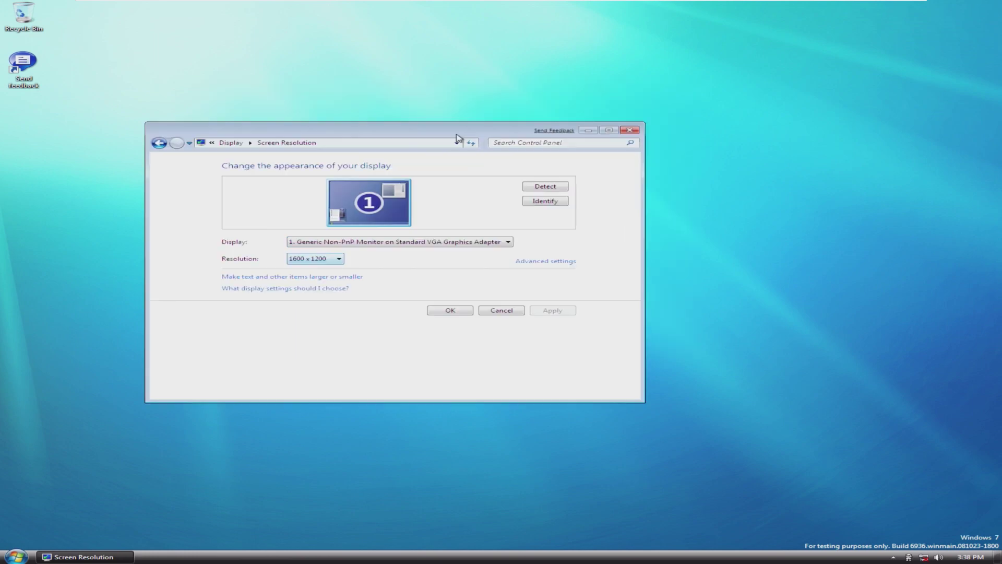
{"action": "left_click", "coordinate": [629, 131]}
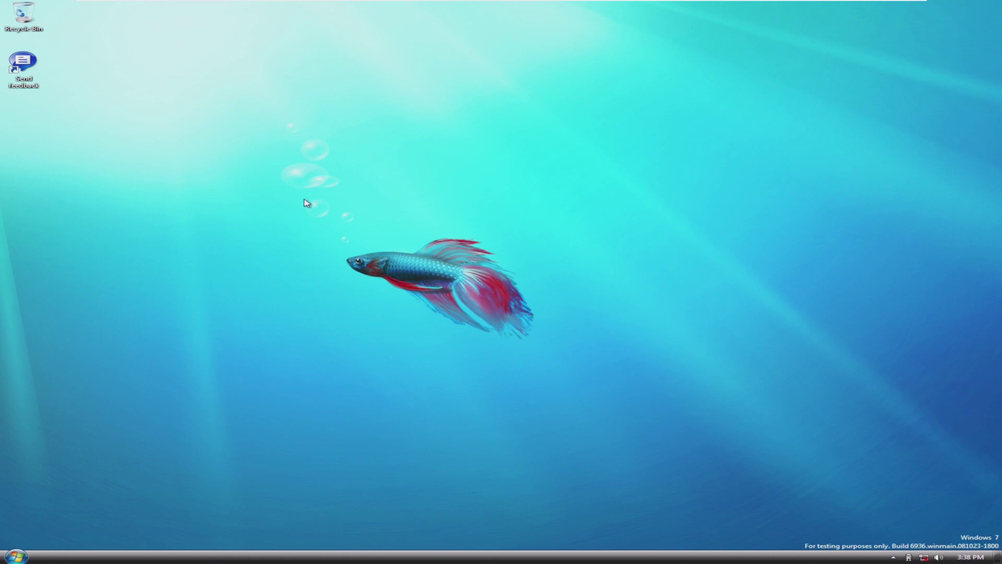
{"action": "right_click", "coordinate": [333, 202]}
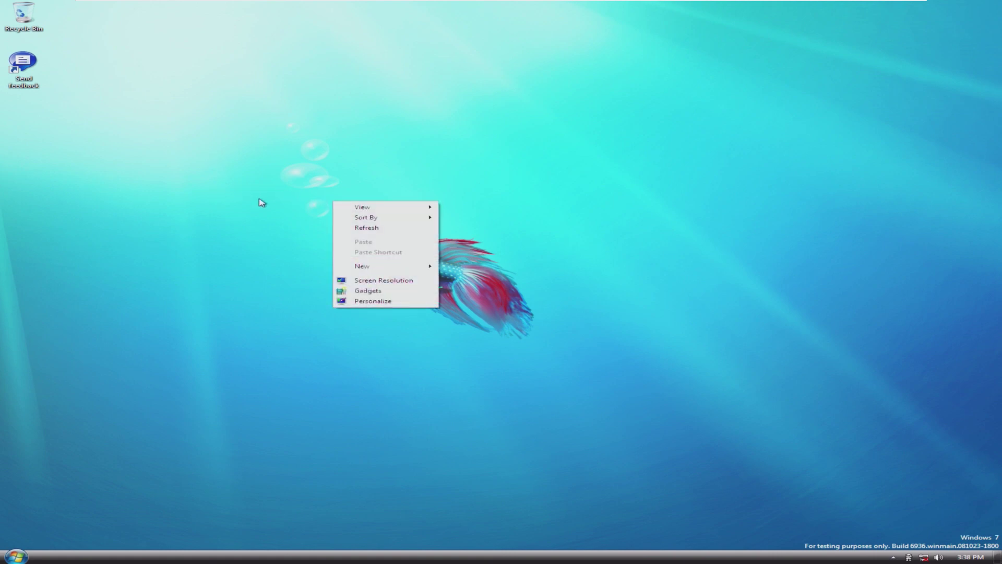
{"action": "left_click", "coordinate": [263, 202]}
{"action": "right_click", "coordinate": [398, 238]}
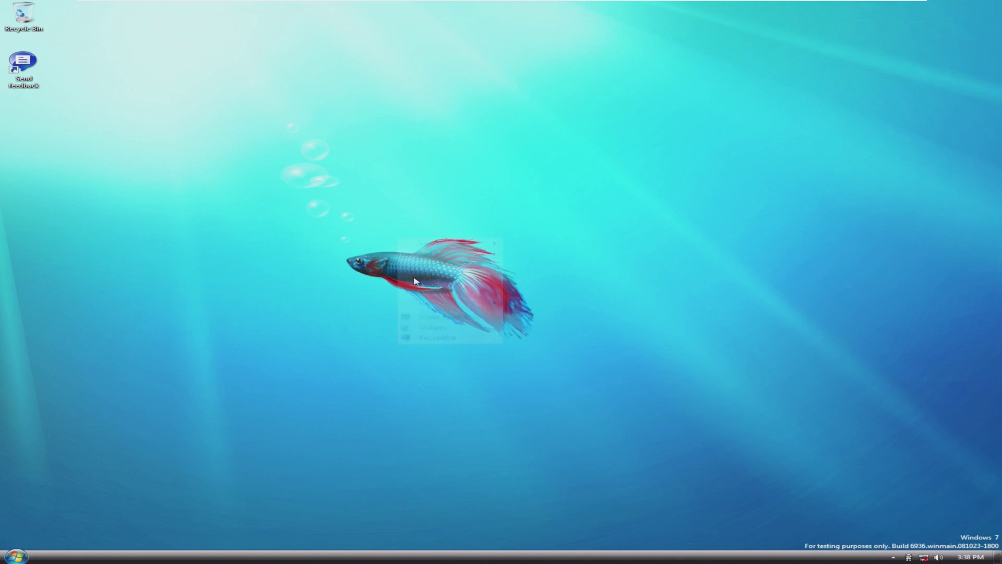
{"action": "left_click", "coordinate": [286, 270]}
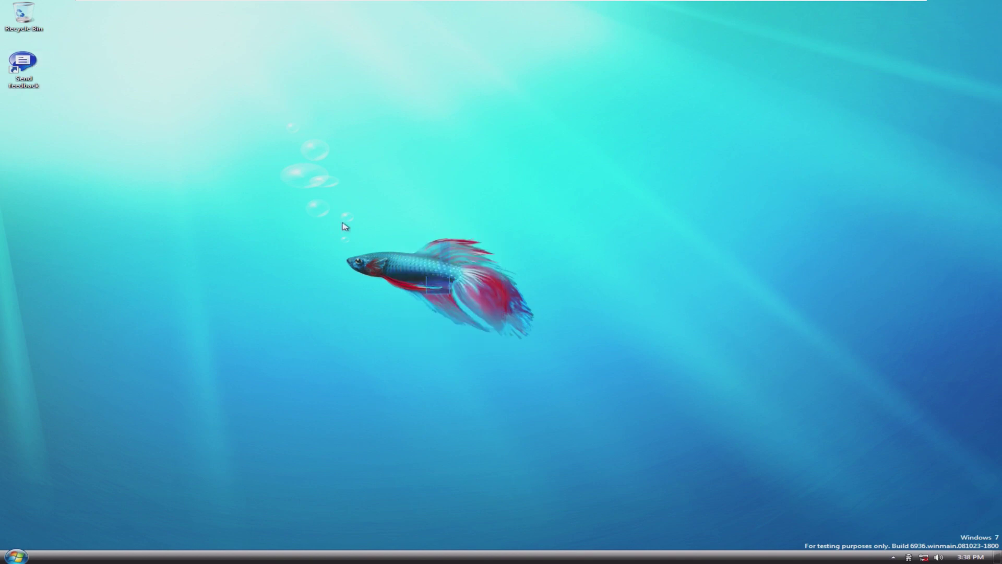
{"action": "left_click_drag", "start_coordinate": [145, 96], "coordinate": [161, 108]}
{"action": "left_click_drag", "start_coordinate": [296, 197], "coordinate": [595, 387]}
{"action": "left_click", "coordinate": [43, 25]}
{"action": "double_click", "coordinate": [37, 67]}
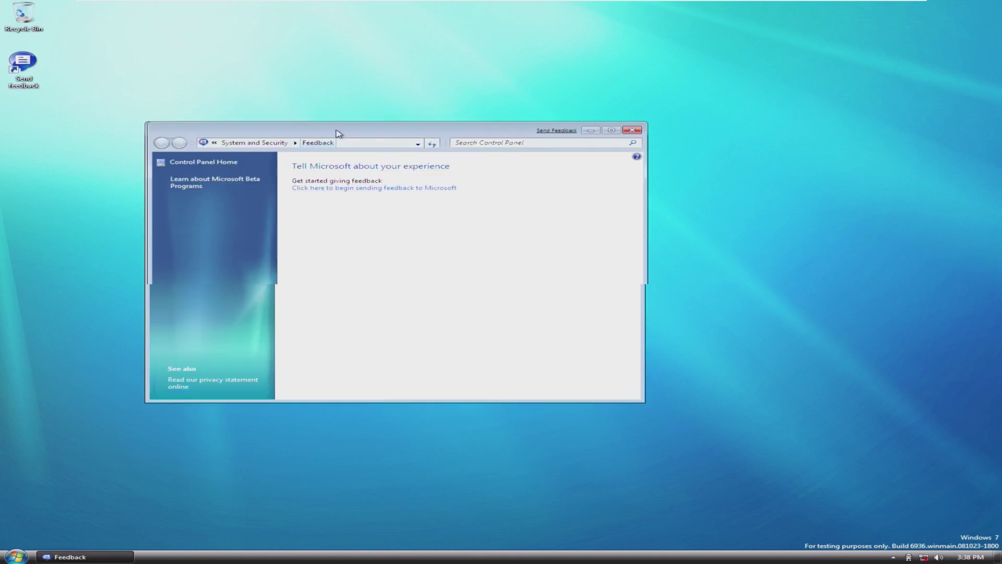
{"action": "left_click_drag", "start_coordinate": [337, 133], "coordinate": [418, 154]}
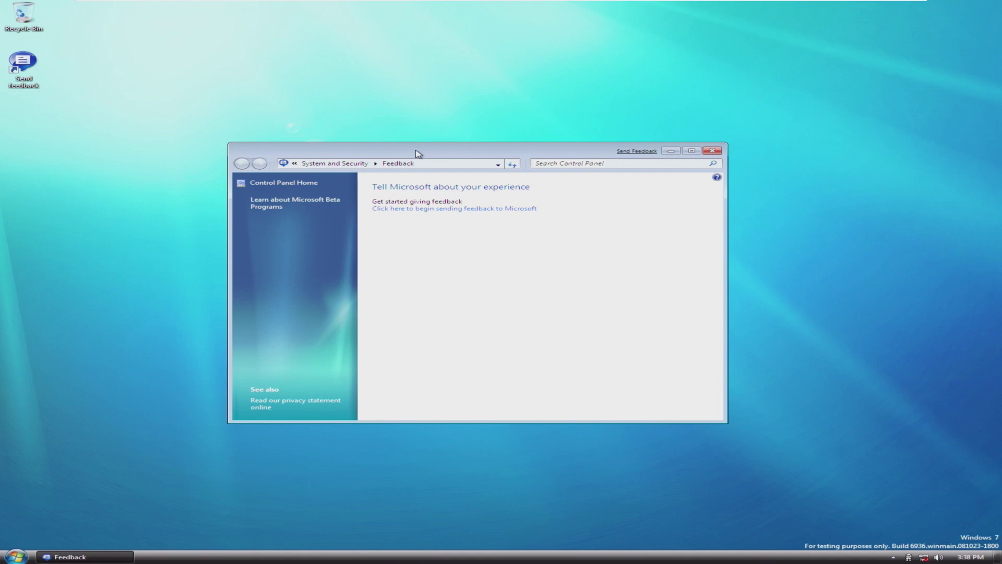
{"action": "left_click", "coordinate": [692, 151]}
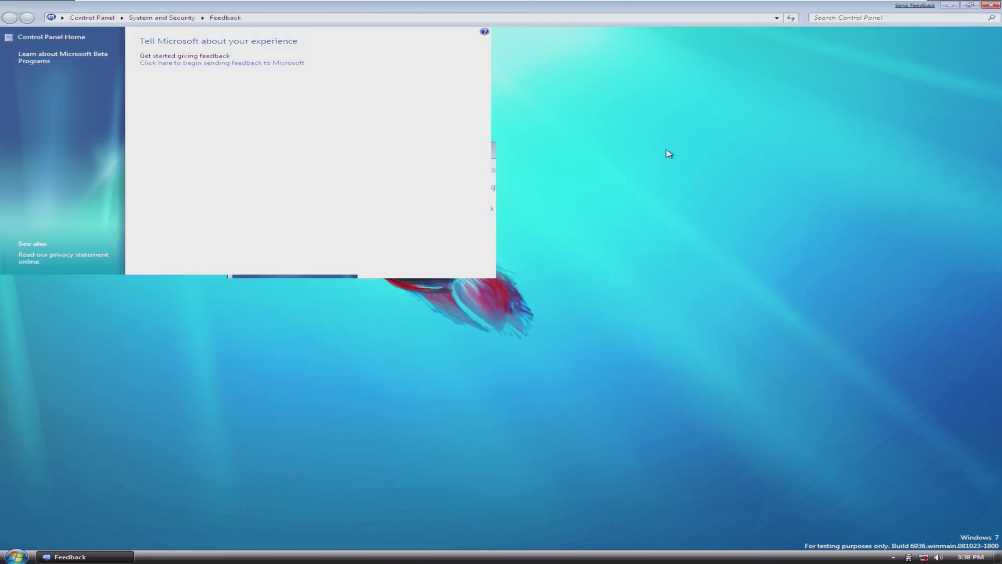
{"action": "left_click_drag", "start_coordinate": [290, 16], "coordinate": [387, 92]}
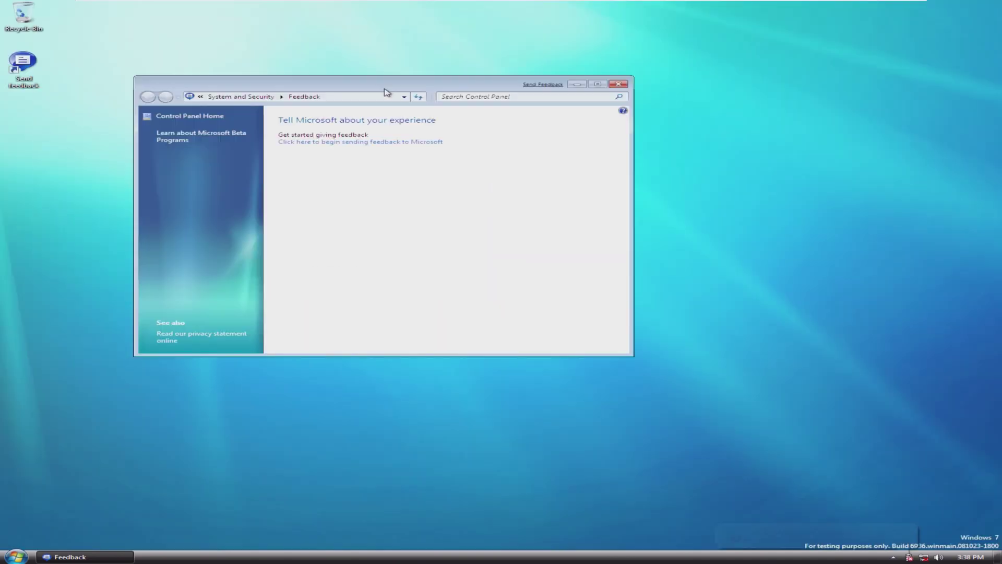
{"action": "left_click", "coordinate": [387, 142]}
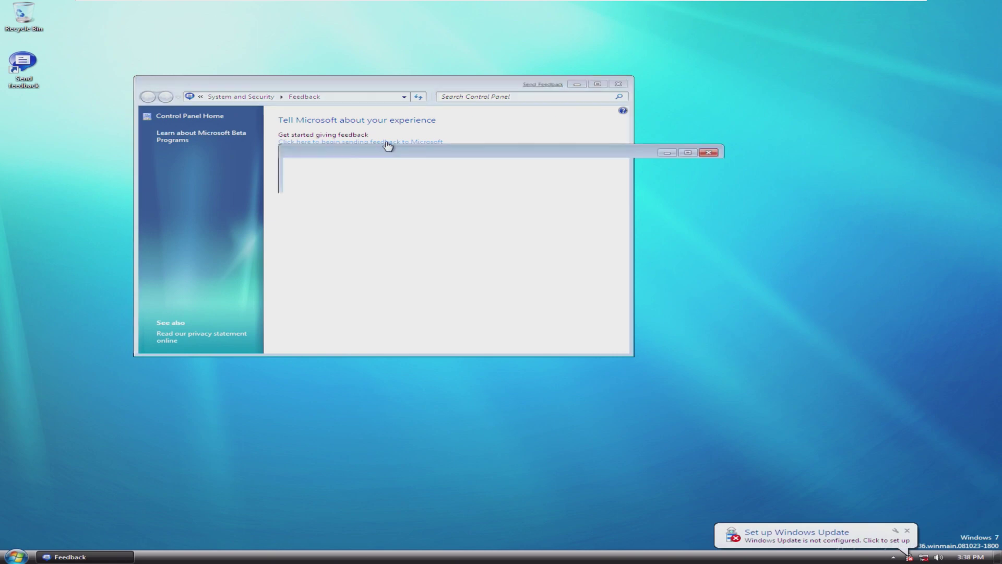
{"action": "left_click", "coordinate": [710, 152]}
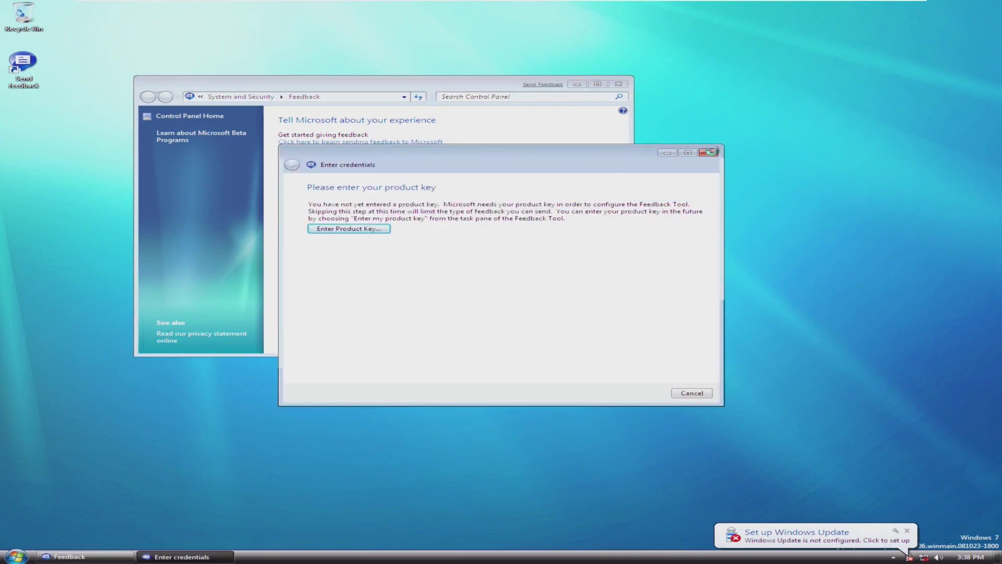
{"action": "left_click", "coordinate": [574, 313]}
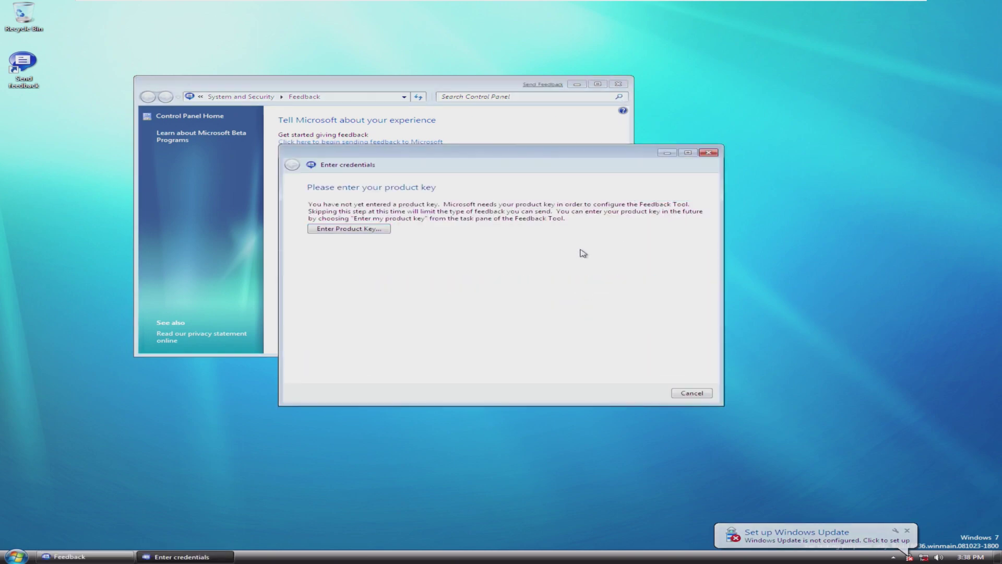
{"action": "left_click", "coordinate": [617, 84]}
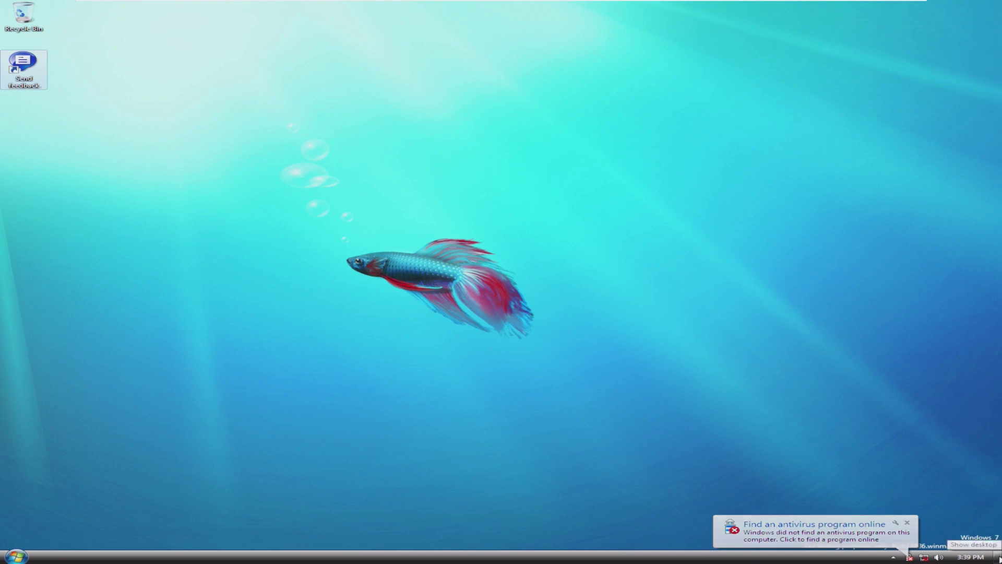
{"action": "left_click", "coordinate": [969, 557]}
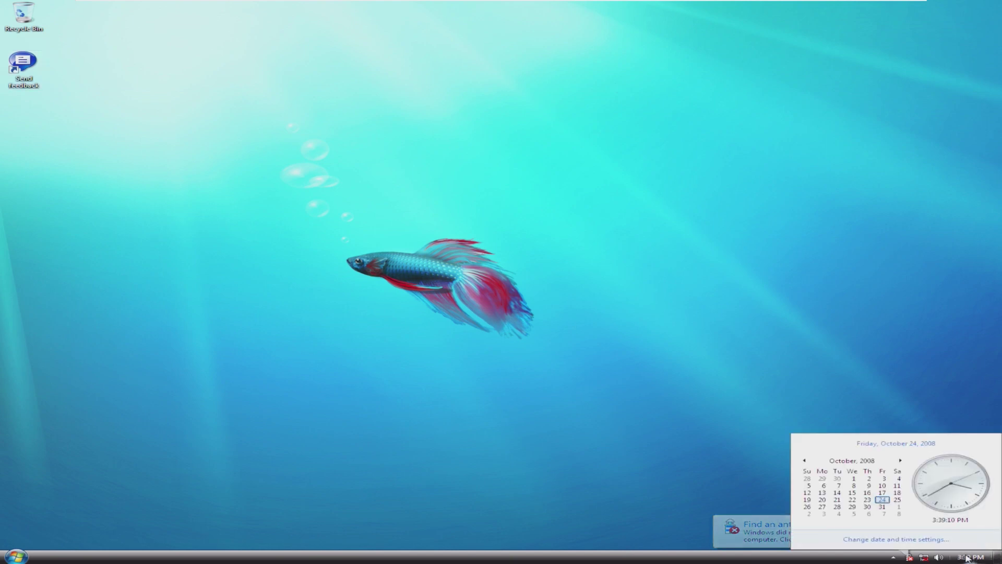
{"action": "left_click", "coordinate": [969, 557]}
{"action": "left_click", "coordinate": [939, 557]}
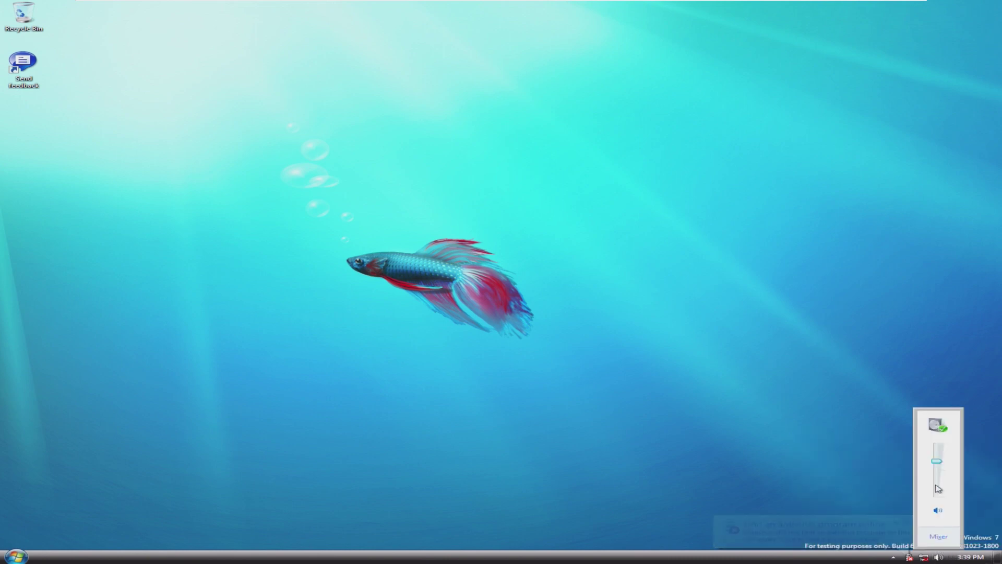
{"action": "mouse_move", "coordinate": [936, 481]}
{"action": "left_mouse_down"}
{"action": "mouse_move", "coordinate": [937, 462]}
{"action": "mouse_move", "coordinate": [937, 485]}
{"action": "left_mouse_up"}
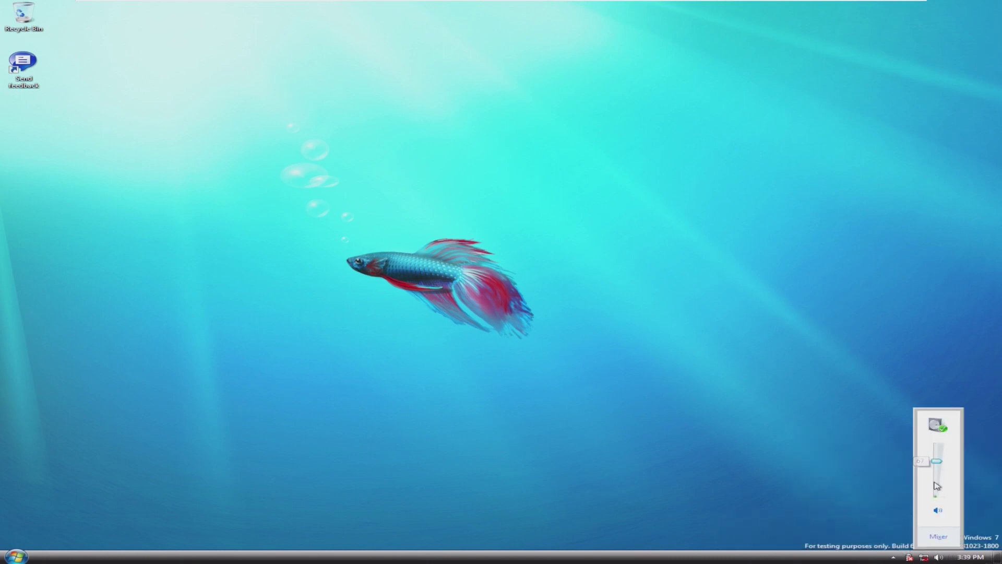
{"action": "left_click", "coordinate": [924, 557]}
{"action": "left_click", "coordinate": [914, 557]}
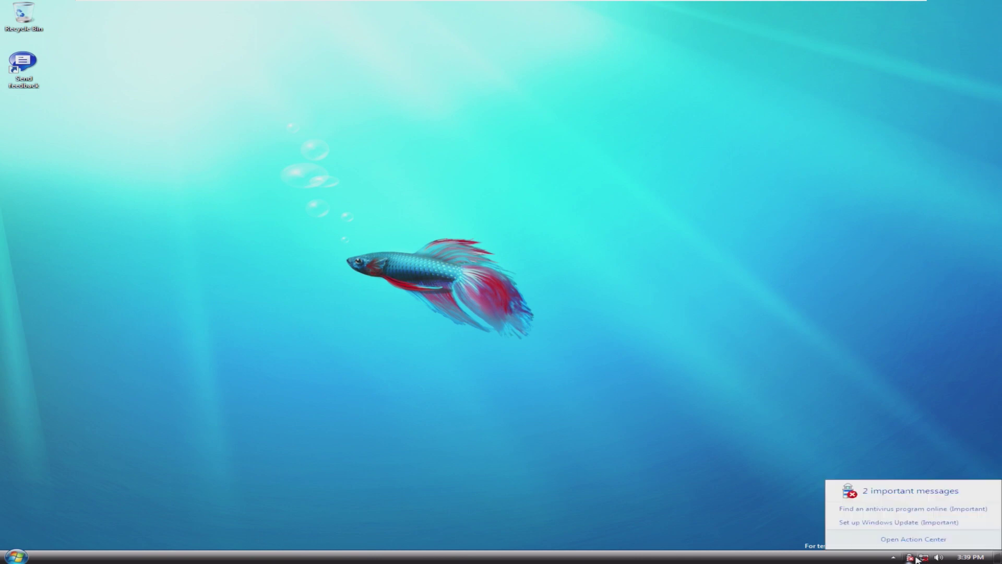
{"action": "left_click", "coordinate": [893, 557]}
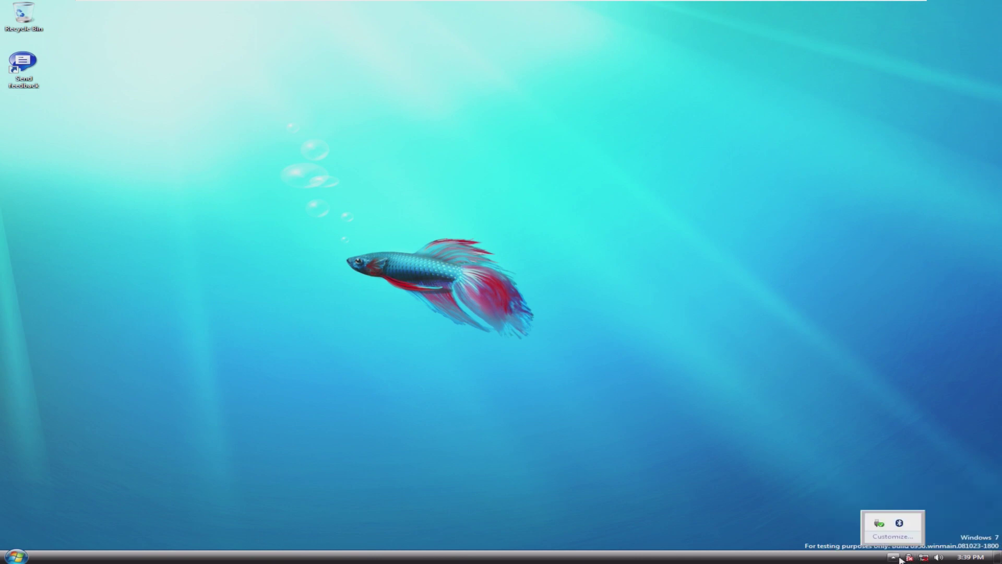
{"action": "left_click", "coordinate": [909, 557]}
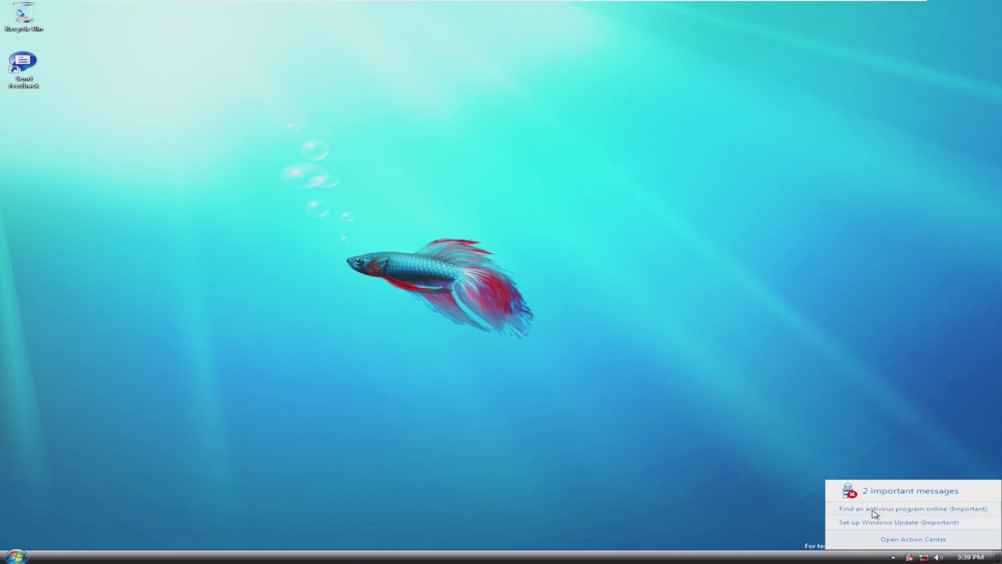
{"action": "left_click_drag", "start_coordinate": [592, 398], "coordinate": [487, 443]}
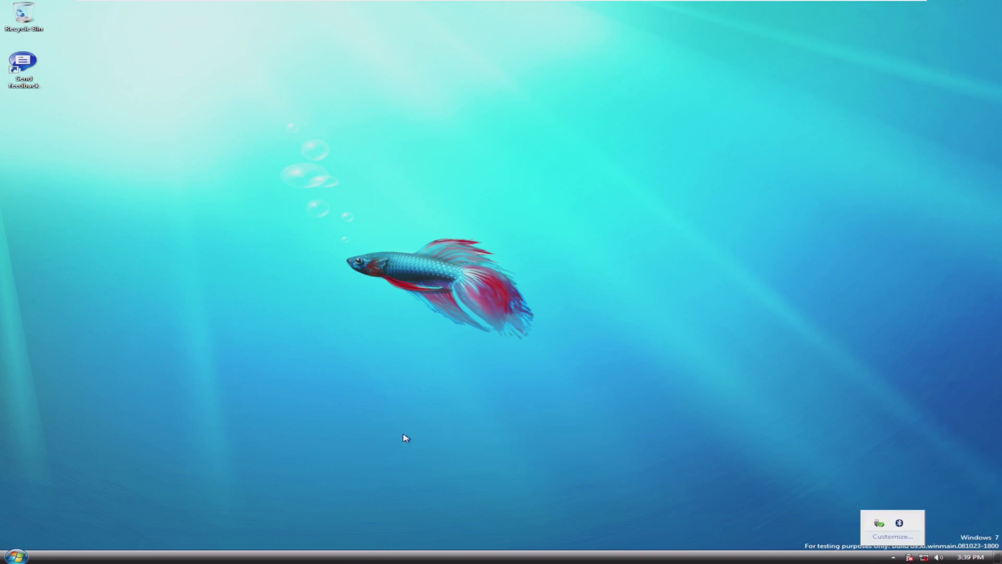
{"action": "left_click", "coordinate": [891, 557]}
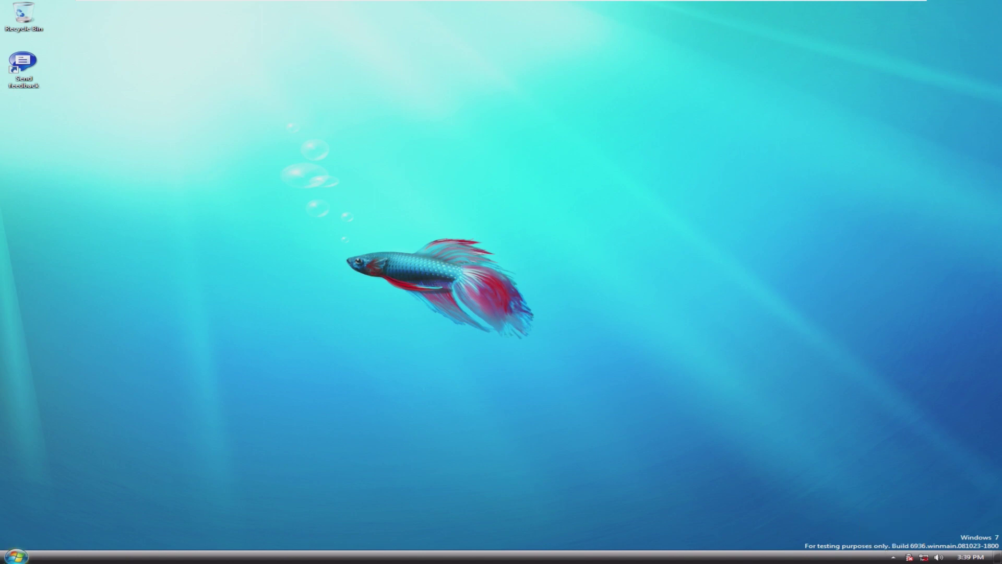
{"action": "right_click", "coordinate": [11, 556]}
{"action": "left_click", "coordinate": [302, 403]}
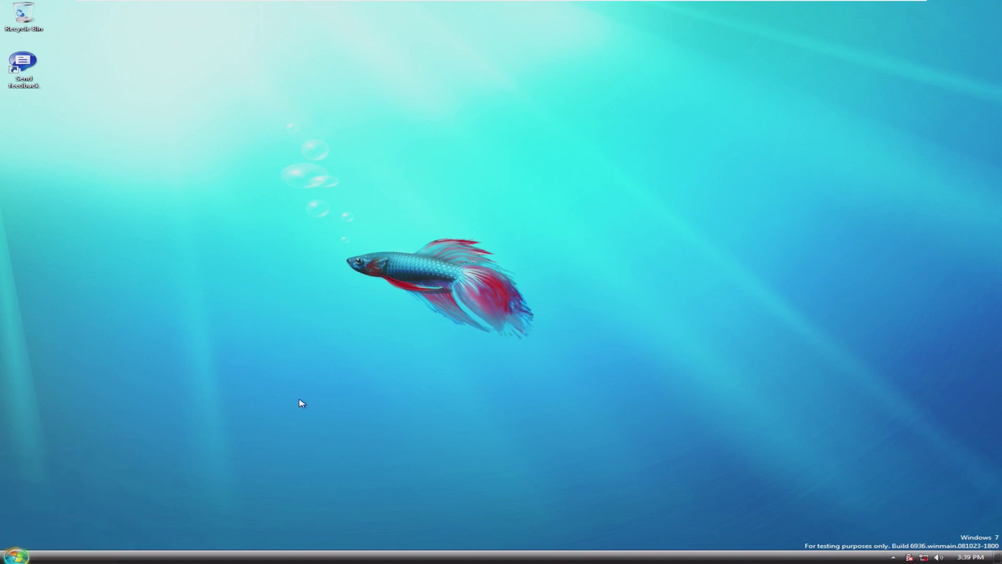
- Show All Programs in the Start menu with Maintenance and Accessories expanded, scrolled to the top
{"action": "left_click", "coordinate": [16, 557]}
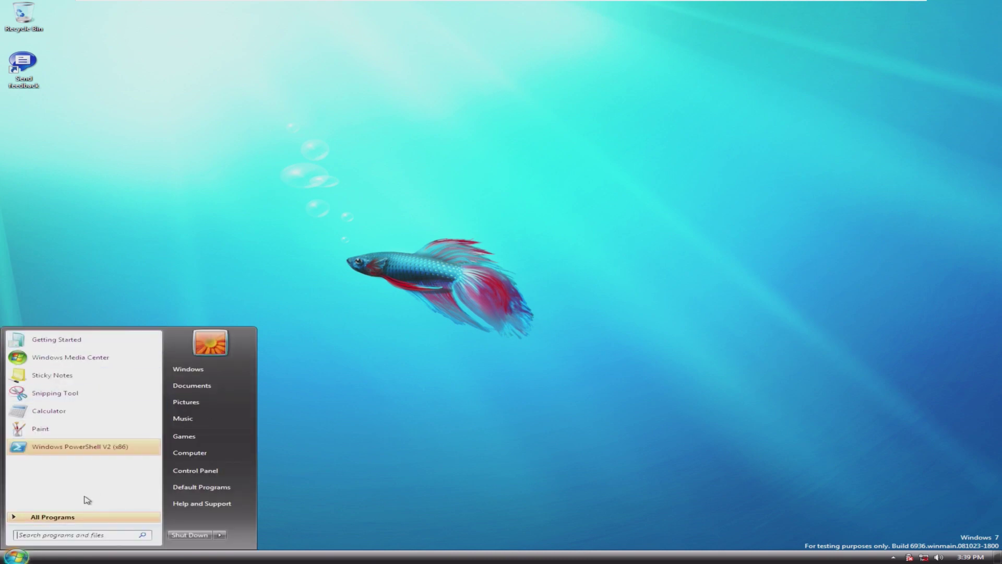
{"action": "left_click", "coordinate": [63, 517]}
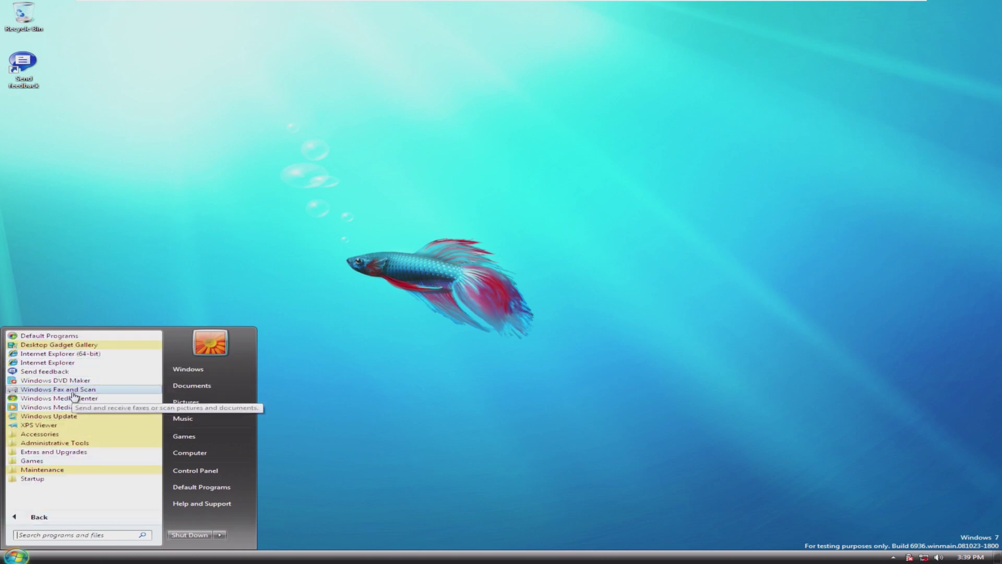
{"action": "left_click", "coordinate": [47, 470]}
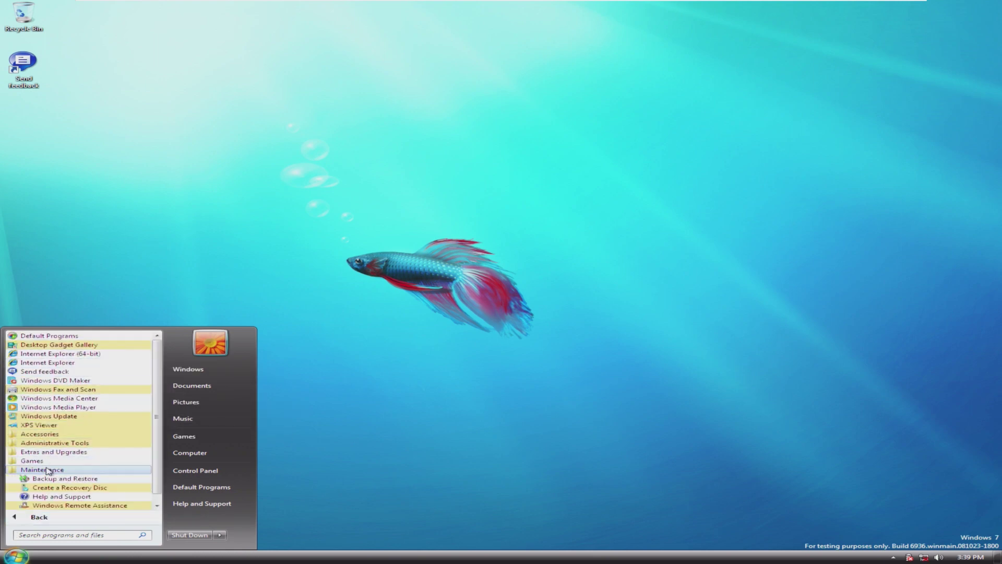
{"action": "left_click", "coordinate": [79, 427]}
{"action": "scroll", "coordinate": [79, 444], "scroll_direction": "down", "scroll_amount": 3}
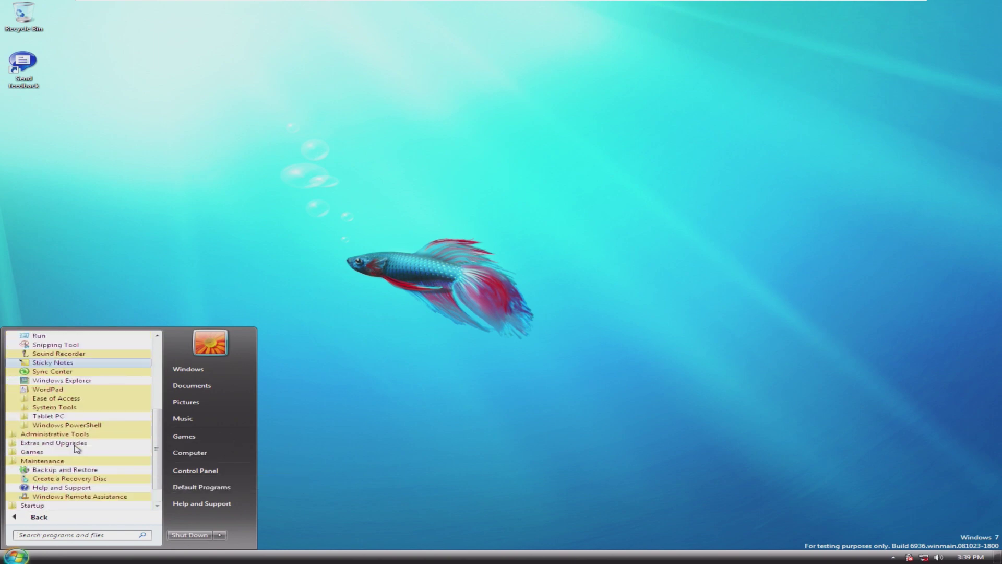
{"action": "scroll", "coordinate": [77, 447], "scroll_direction": "up", "scroll_amount": 4}
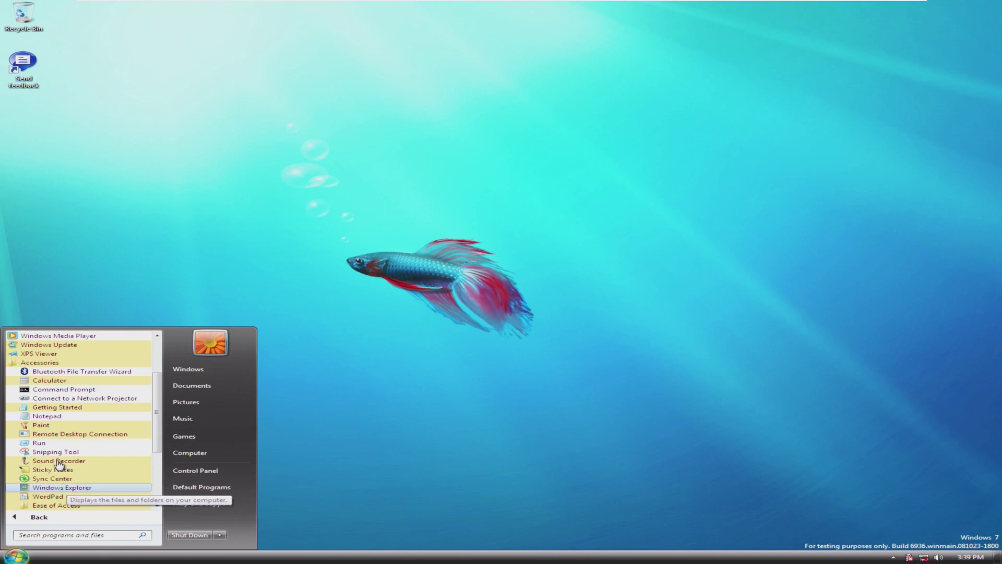
{"action": "scroll", "coordinate": [71, 433], "scroll_direction": "up", "scroll_amount": 3}
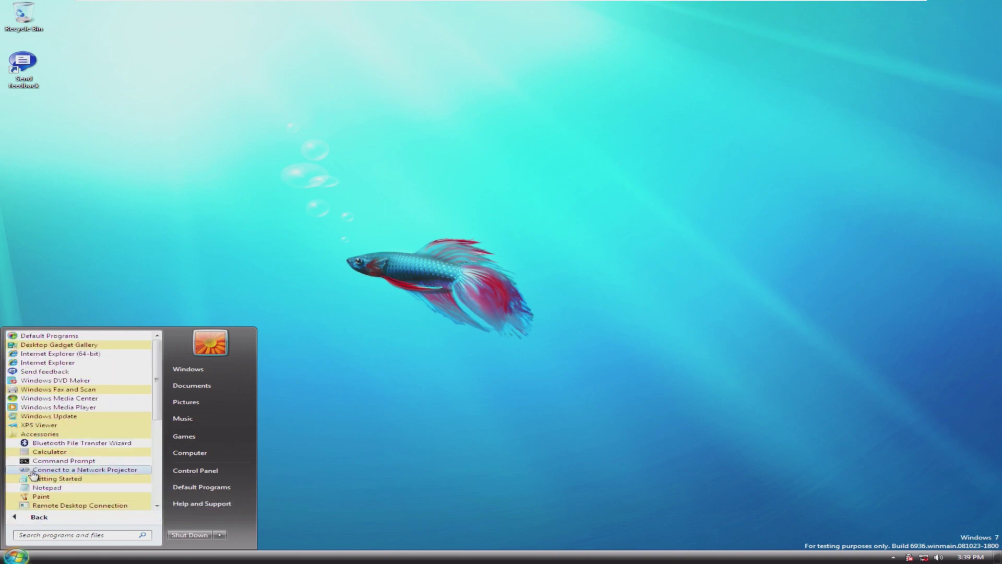
- Add Clock and Picture Puzzle gadgets to the desktop from the Gadget Gallery
{"action": "left_click", "coordinate": [78, 344]}
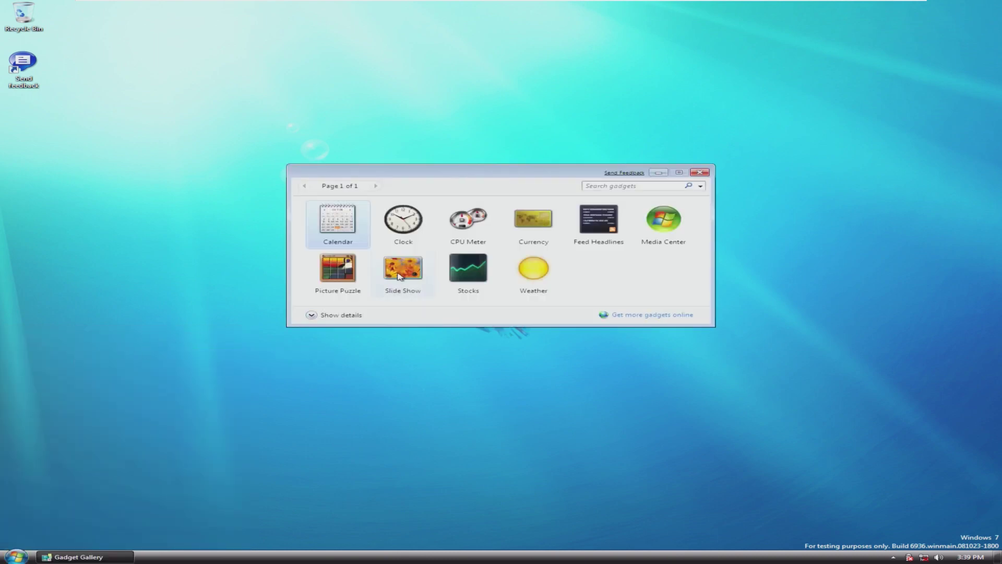
{"action": "left_click_drag", "start_coordinate": [403, 231], "coordinate": [201, 194]}
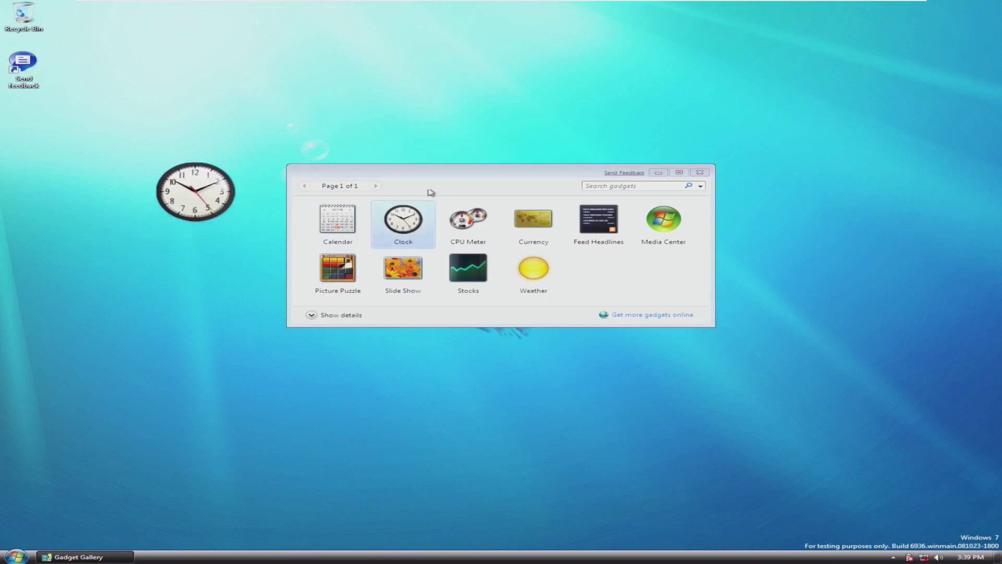
{"action": "left_click_drag", "start_coordinate": [330, 275], "coordinate": [418, 104]}
{"action": "left_click", "coordinate": [700, 167]}
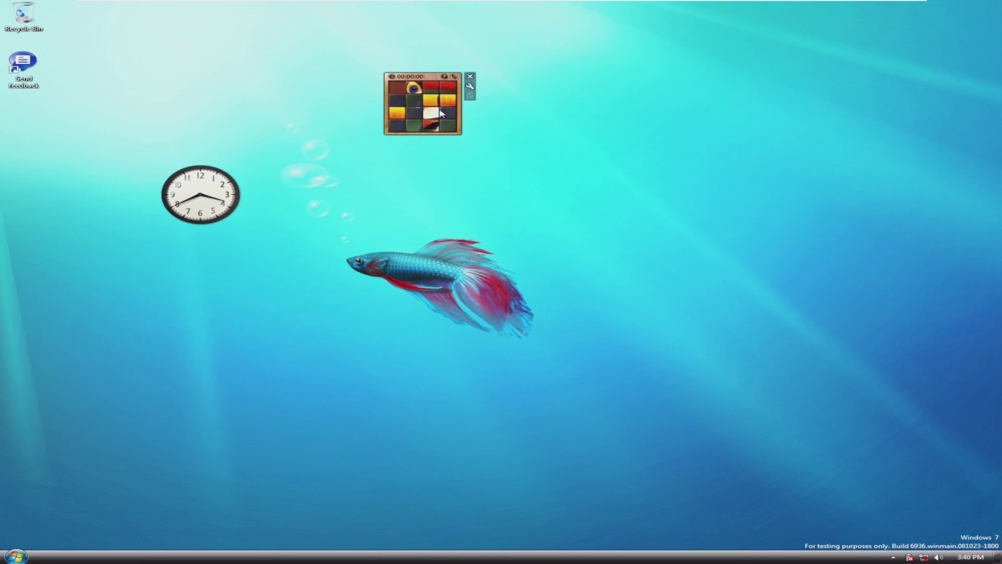
- Move the Picture Puzzle to the top-right corner with the Clock just below it
{"action": "left_click_drag", "start_coordinate": [471, 96], "coordinate": [985, 27]}
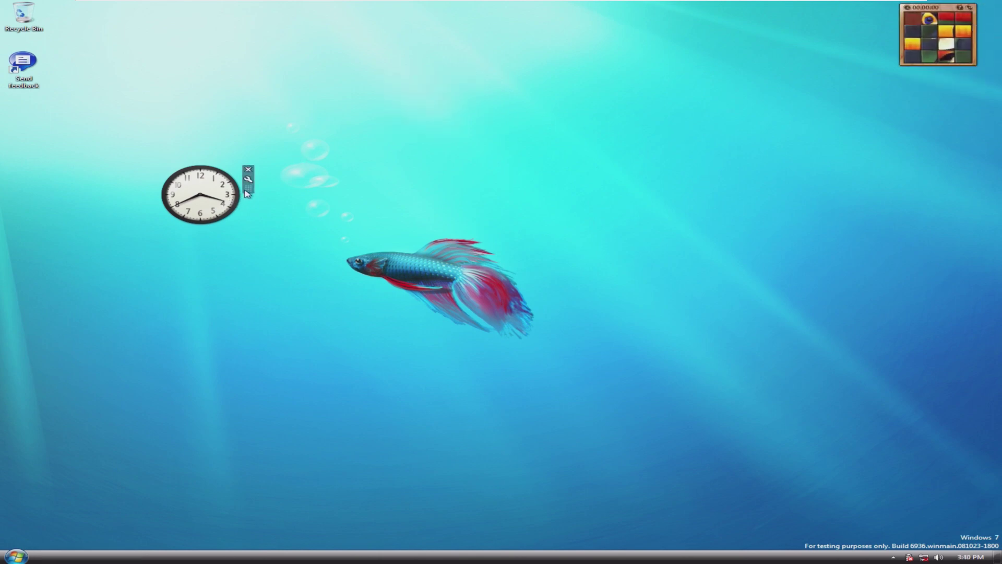
{"action": "left_click_drag", "start_coordinate": [248, 187], "coordinate": [994, 102]}
{"action": "left_click", "coordinate": [16, 556]}
{"action": "left_click", "coordinate": [23, 517]}
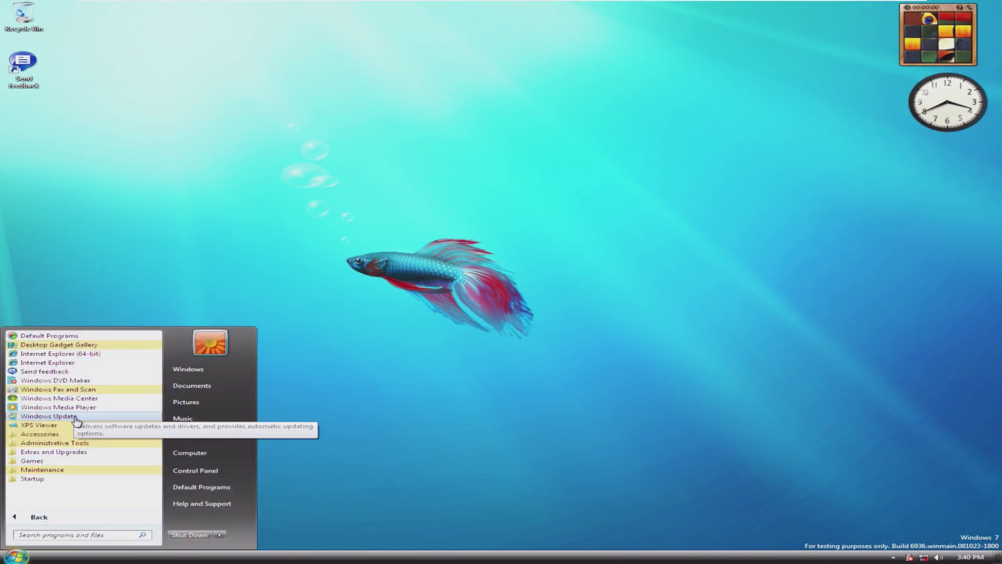
{"action": "left_click", "coordinate": [77, 435]}
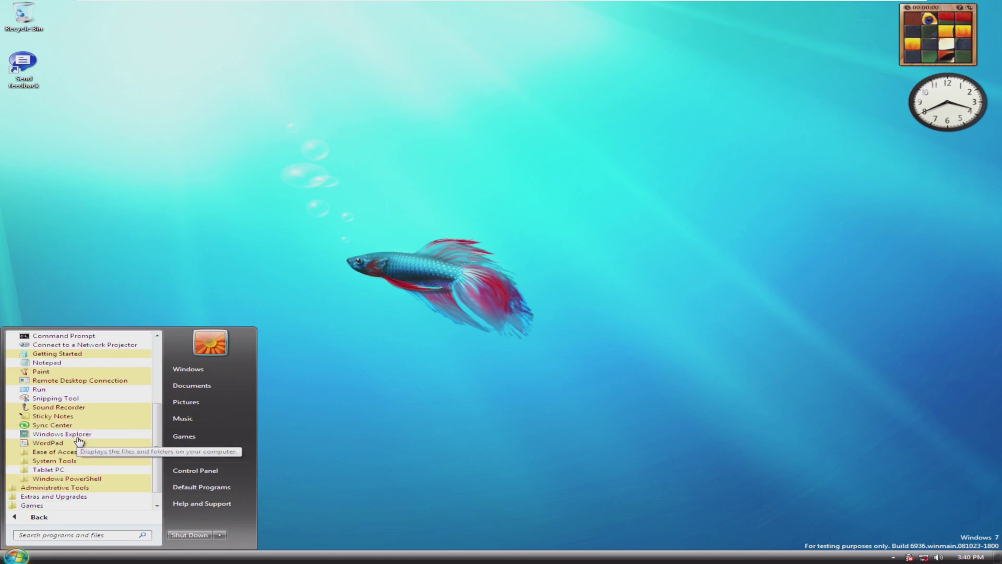
{"action": "scroll", "coordinate": [68, 490], "scroll_direction": "down", "scroll_amount": 1}
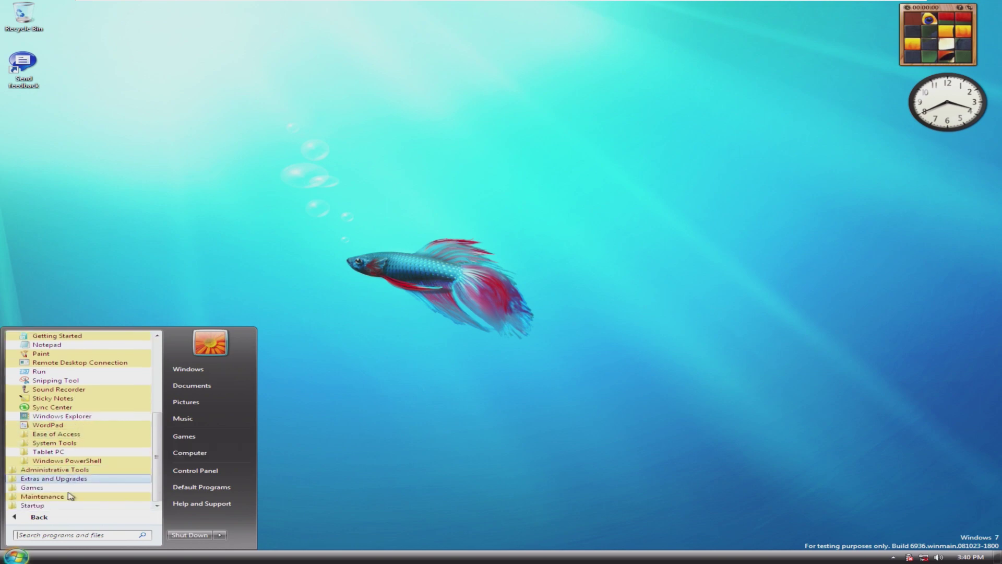
{"action": "left_click", "coordinate": [66, 489]}
{"action": "scroll", "coordinate": [66, 489], "scroll_direction": "down", "scroll_amount": 1}
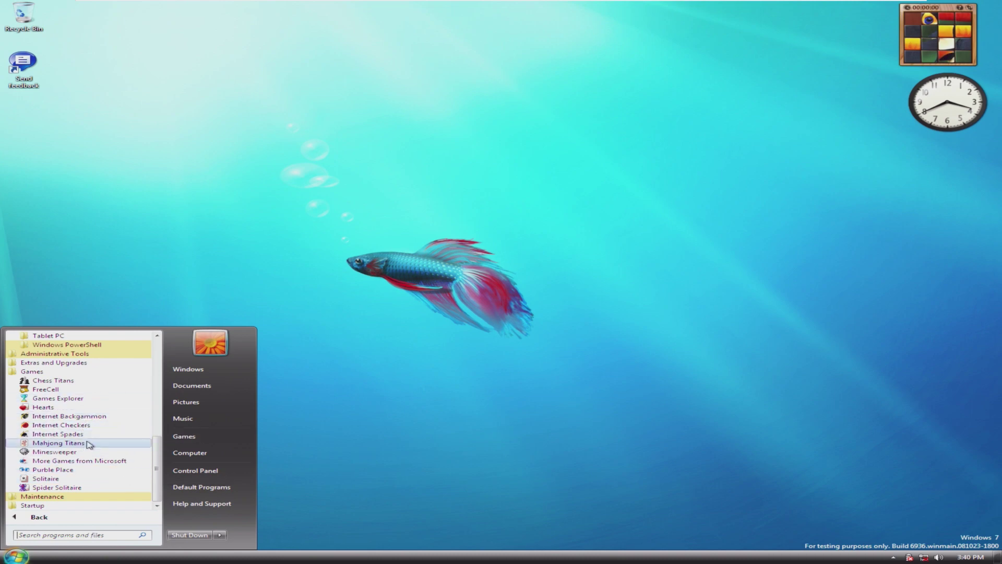
{"action": "left_click", "coordinate": [89, 476]}
{"action": "left_click", "coordinate": [569, 306]}
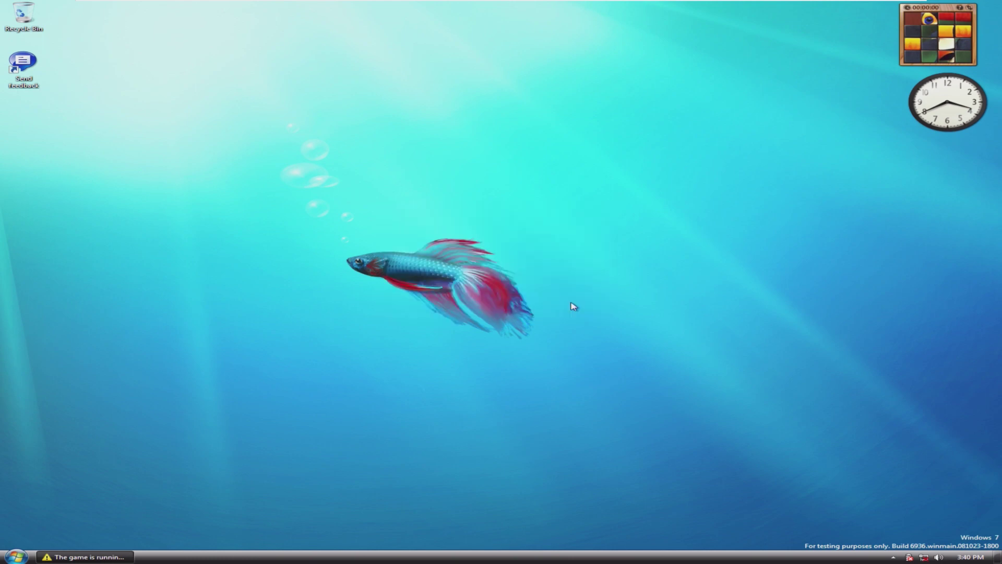
{"action": "right_click", "coordinate": [307, 411]}
{"action": "left_click", "coordinate": [251, 415]}
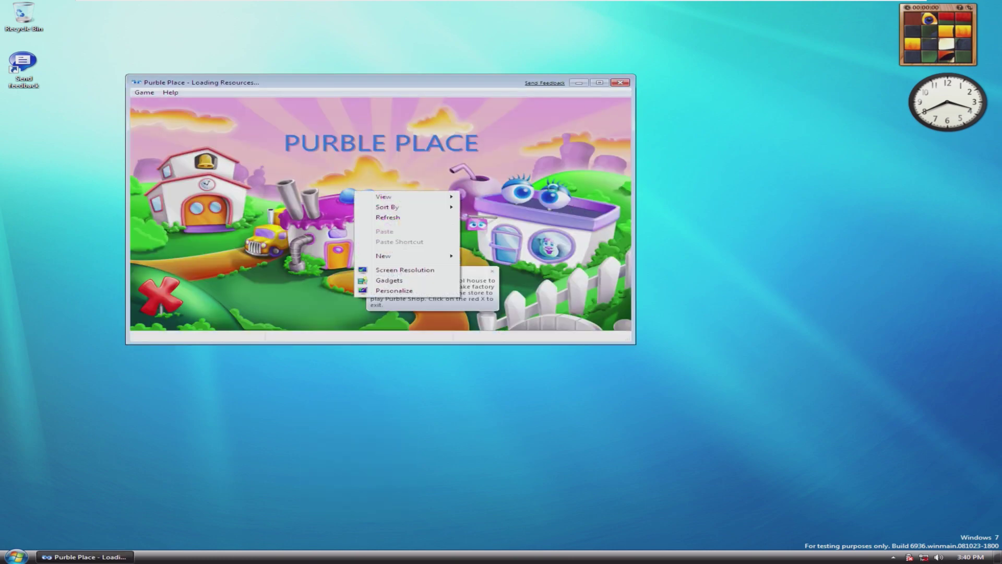
{"action": "left_click", "coordinate": [290, 209]}
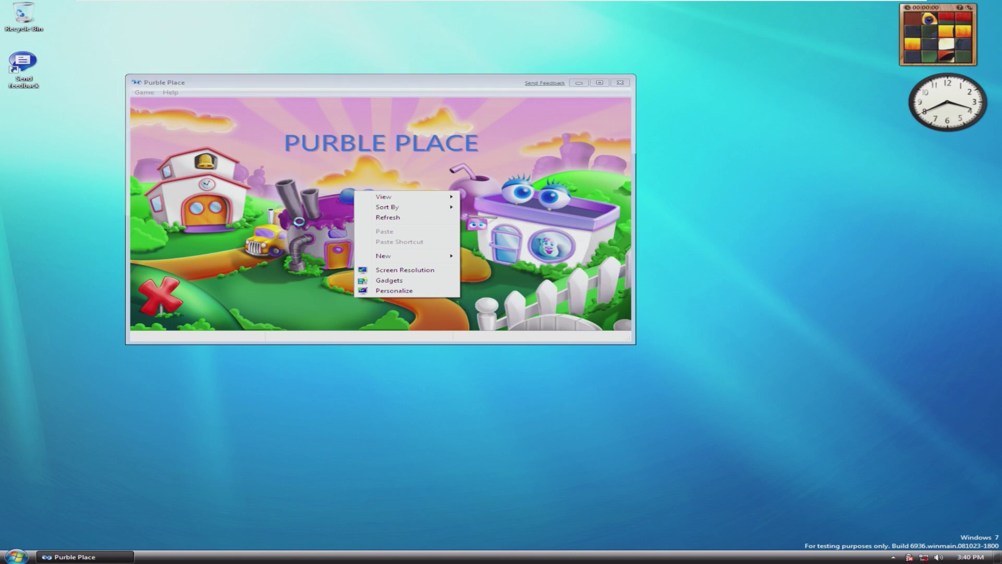
{"action": "left_click", "coordinate": [340, 204]}
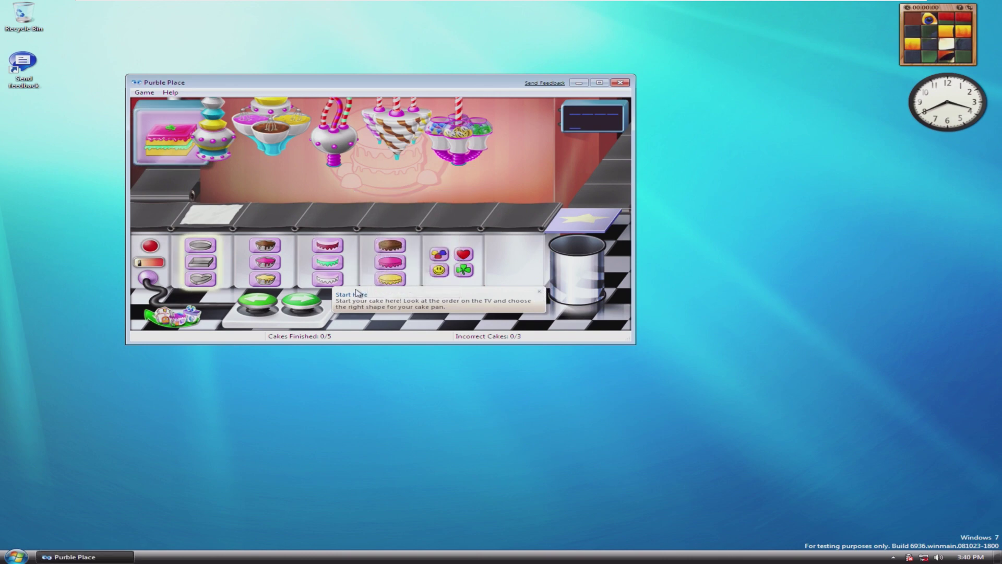
{"action": "left_click", "coordinate": [624, 84]}
- Open the Computer window from the Start menu's right column
{"action": "left_click", "coordinate": [17, 555]}
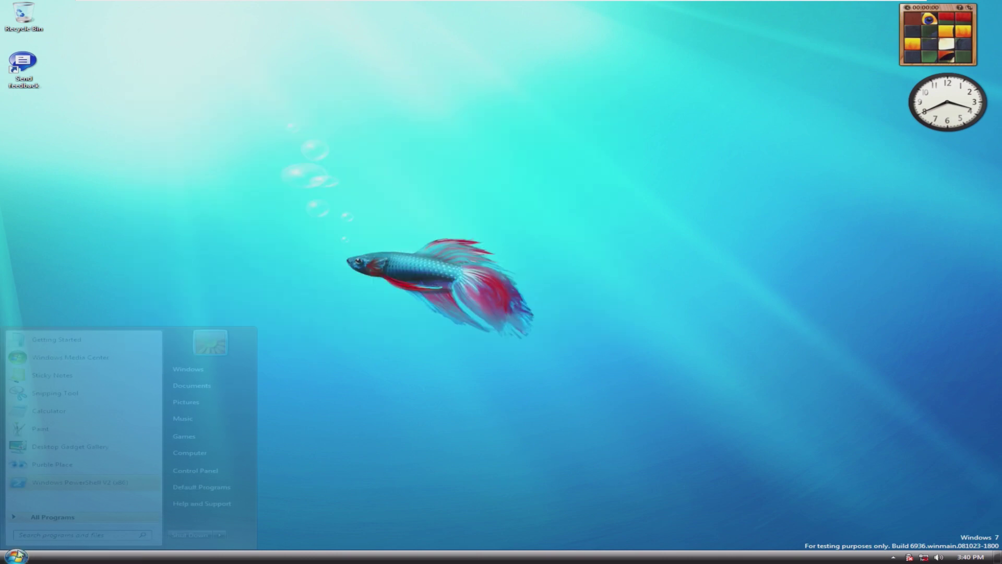
{"action": "right_click", "coordinate": [18, 557]}
{"action": "left_click", "coordinate": [20, 558]}
{"action": "left_click", "coordinate": [20, 558]}
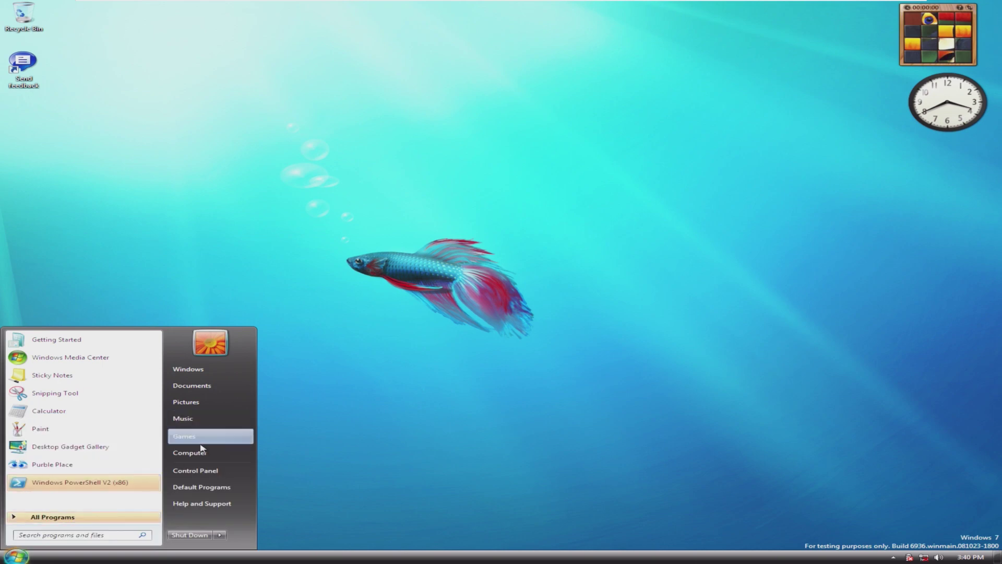
{"action": "left_click", "coordinate": [202, 461]}
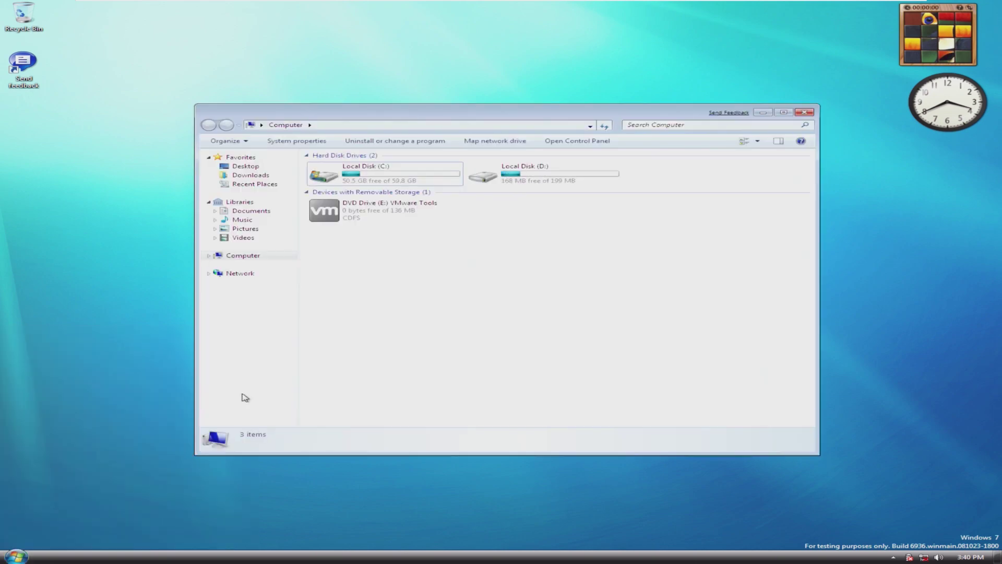
{"action": "left_click_drag", "start_coordinate": [316, 353], "coordinate": [444, 308]}
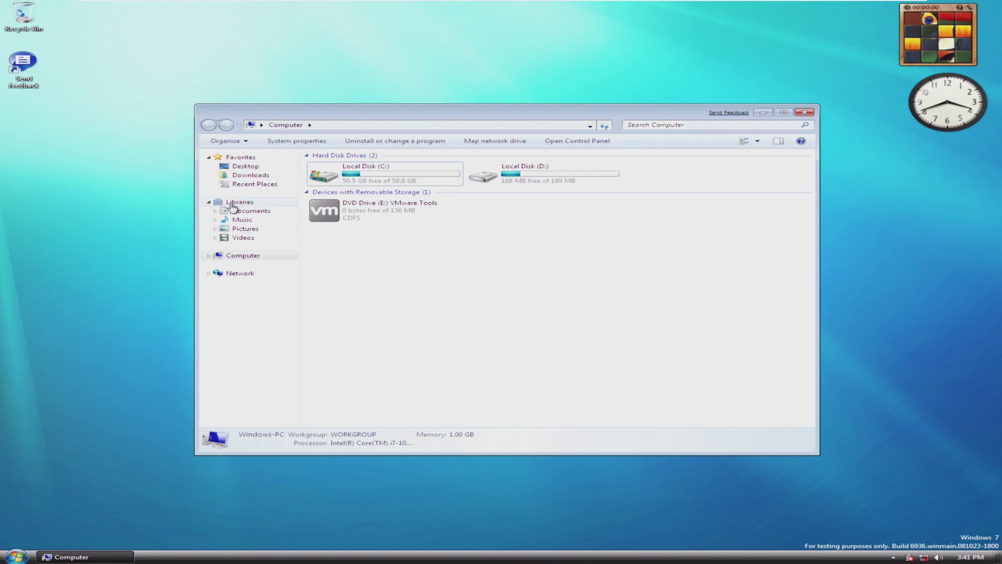
- Widen the Control Panel leftward and show its Appearance and Personalization page
{"action": "left_click", "coordinate": [577, 139]}
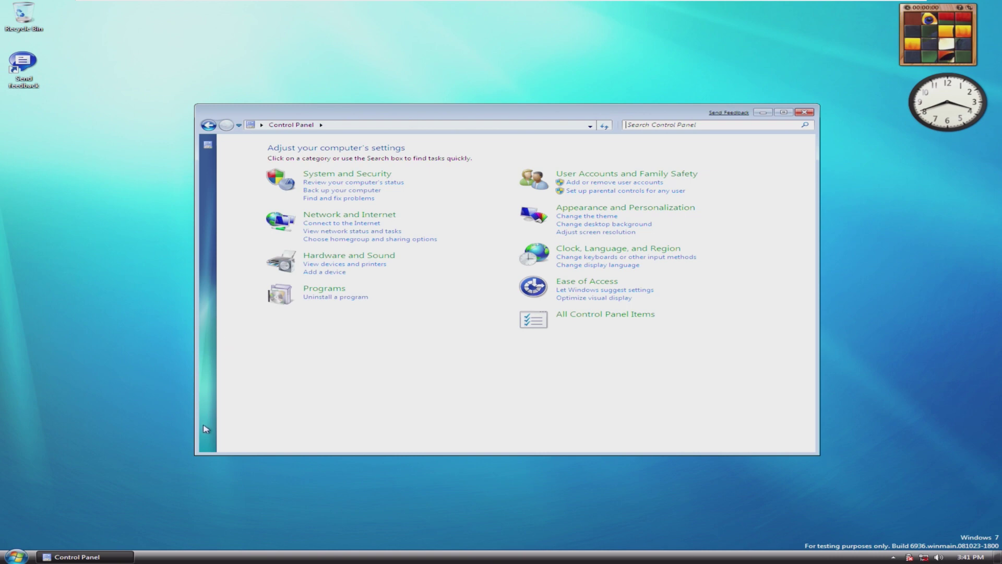
{"action": "left_click_drag", "start_coordinate": [193, 407], "coordinate": [171, 411]}
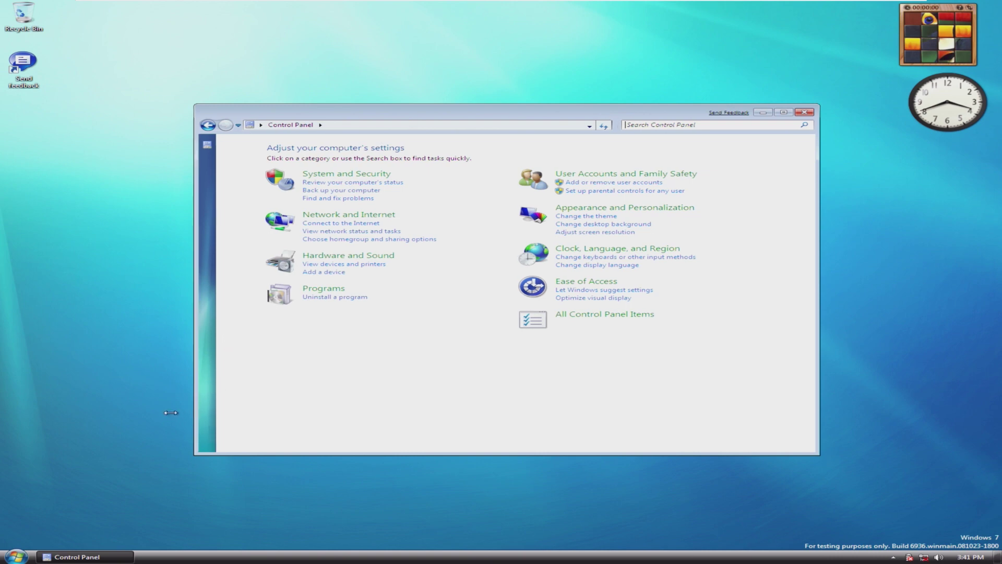
{"action": "left_click", "coordinate": [570, 208]}
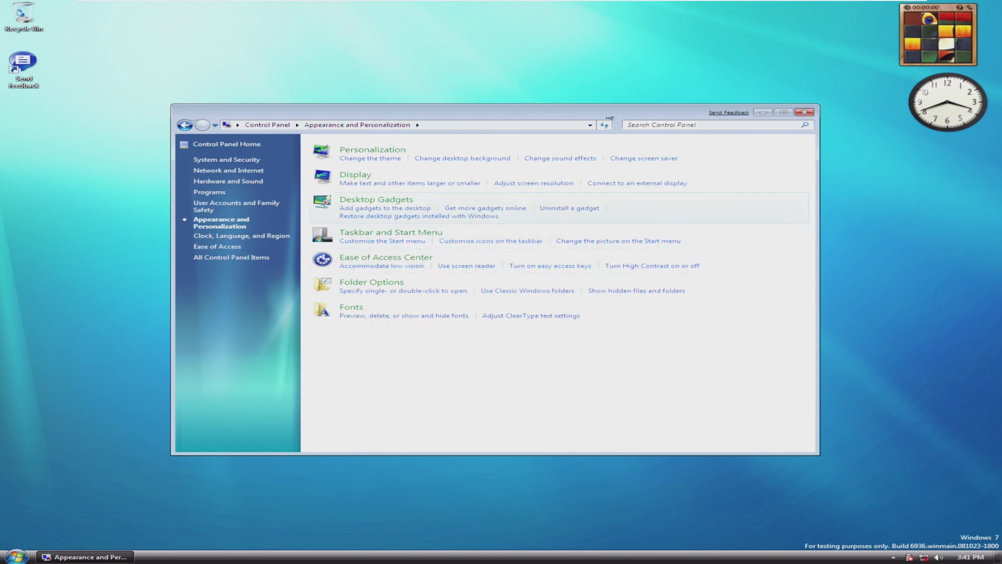
{"action": "left_click", "coordinate": [277, 125]}
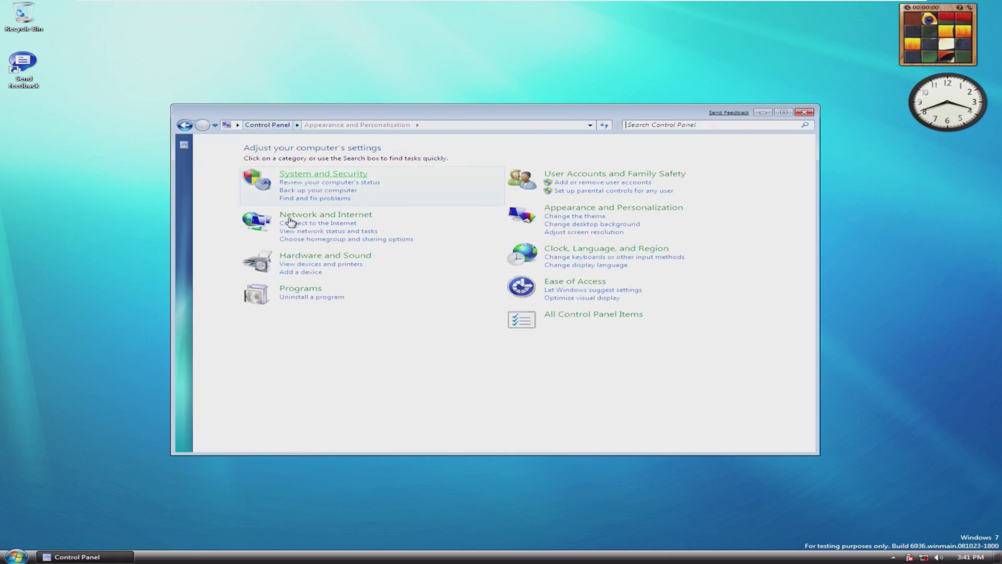
{"action": "left_click", "coordinate": [584, 208]}
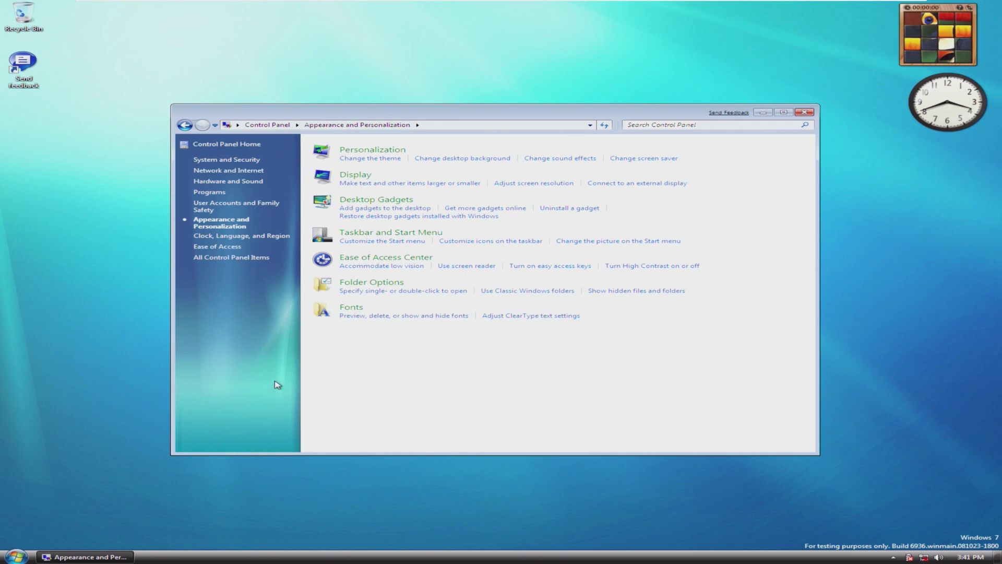
{"action": "left_click", "coordinate": [798, 280]}
- Open Personalize from the desktop menu and close the Appearance and Personalization window
{"action": "right_click", "coordinate": [859, 273]}
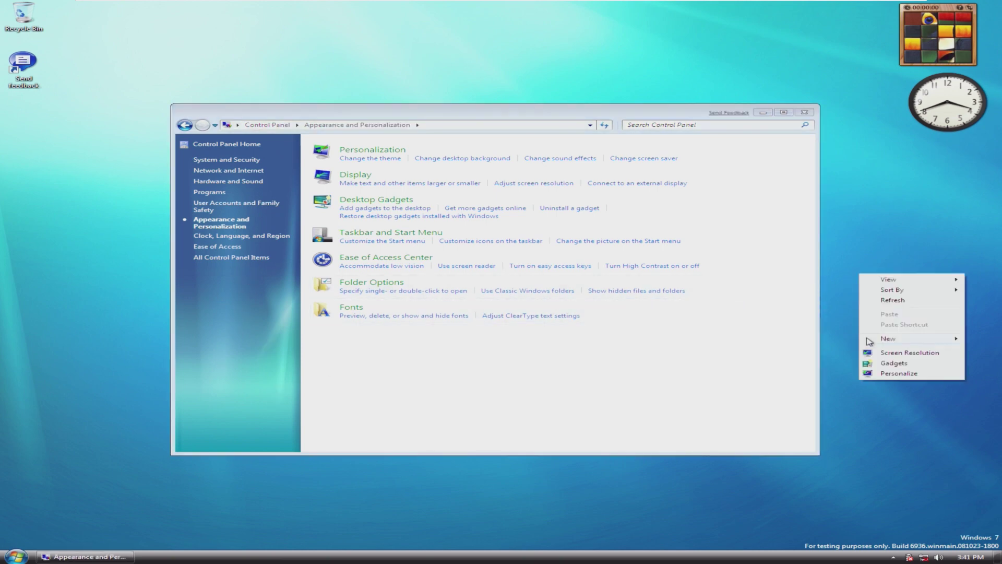
{"action": "left_click", "coordinate": [875, 373]}
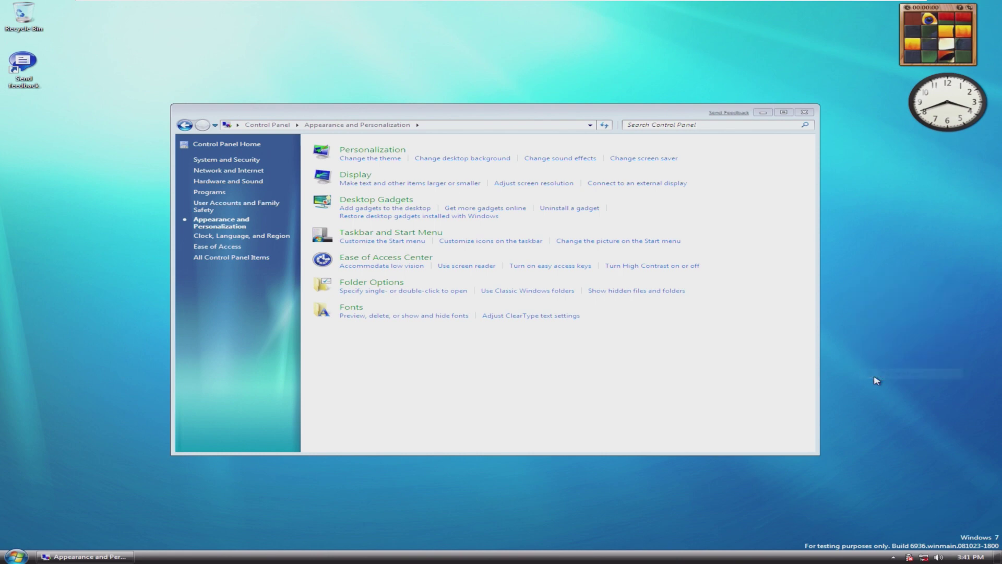
{"action": "left_click", "coordinate": [803, 112]}
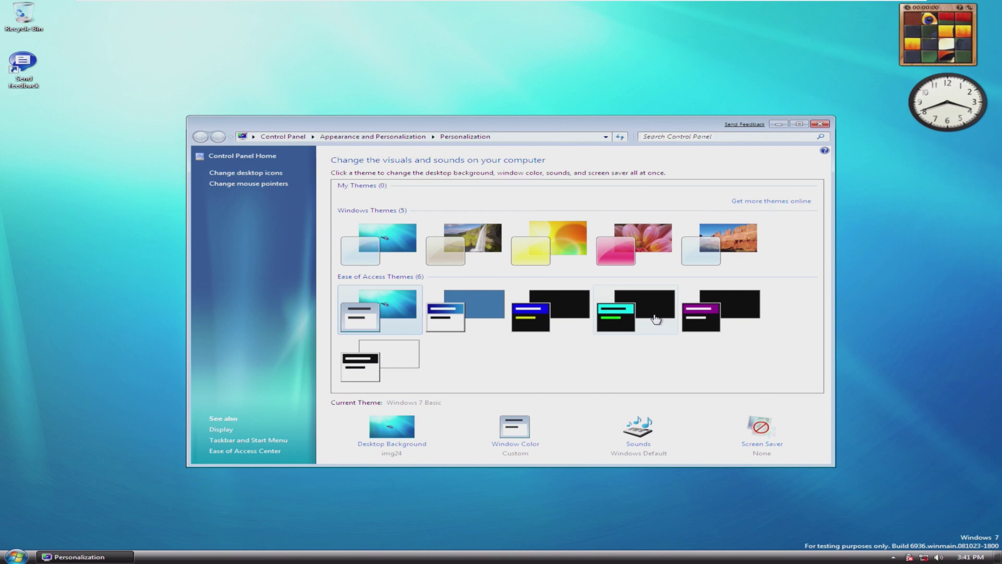
- Try Light Auras, then apply the Landscape theme and close Personalization
{"action": "left_click", "coordinate": [545, 251]}
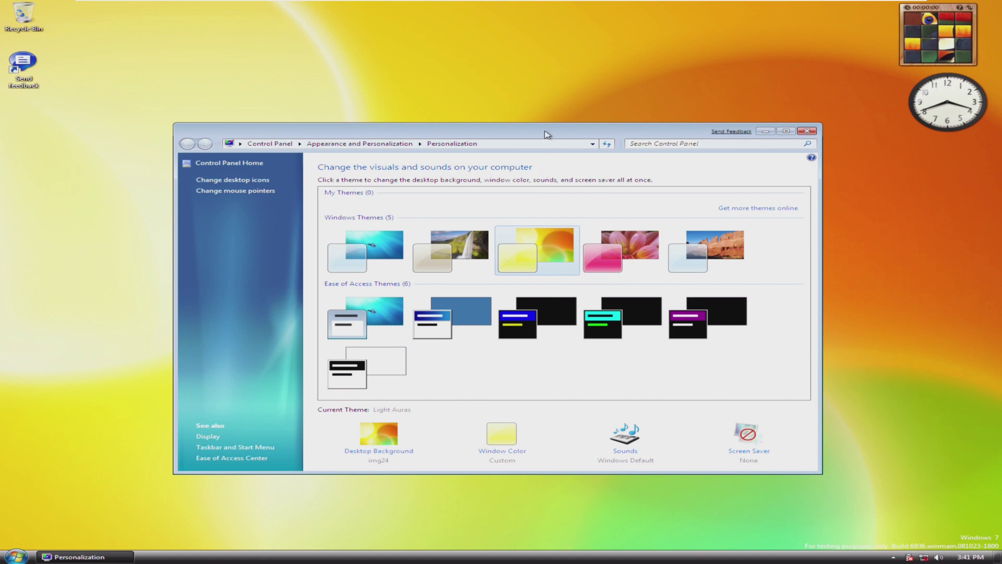
{"action": "left_click_drag", "start_coordinate": [547, 134], "coordinate": [586, 114]}
{"action": "left_click", "coordinate": [506, 227]}
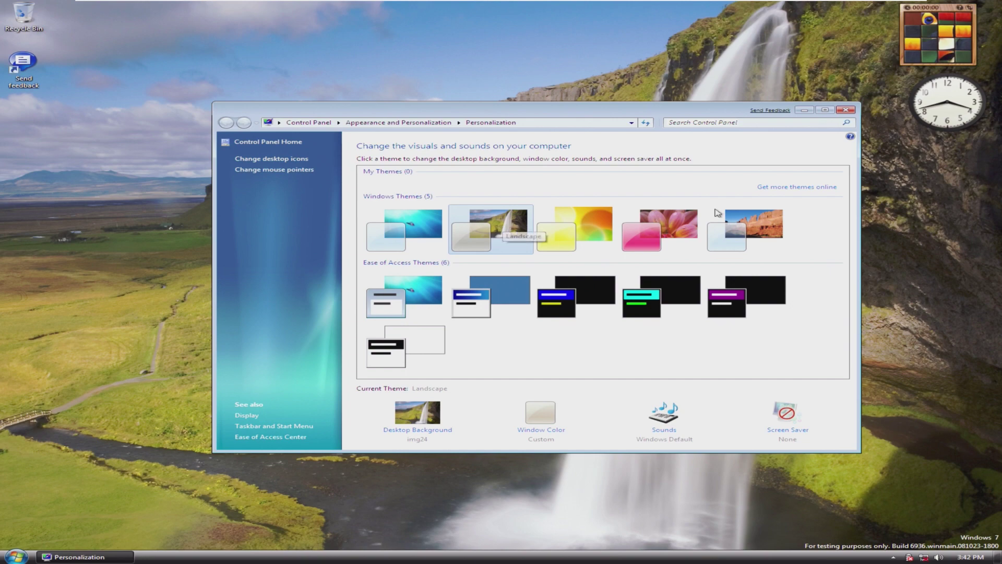
{"action": "left_click", "coordinate": [845, 110]}
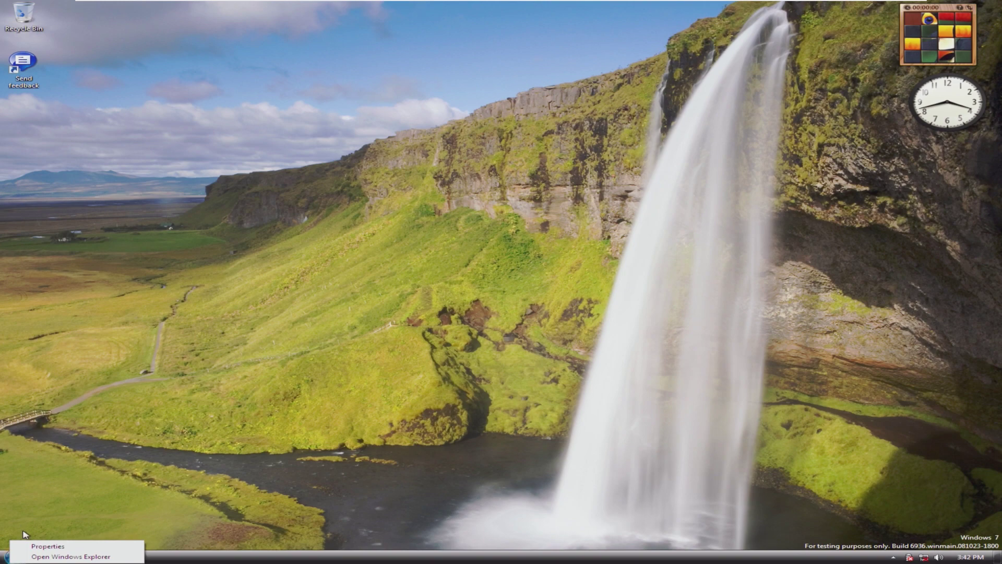
{"action": "right_click", "coordinate": [78, 554]}
{"action": "left_click", "coordinate": [112, 519]}
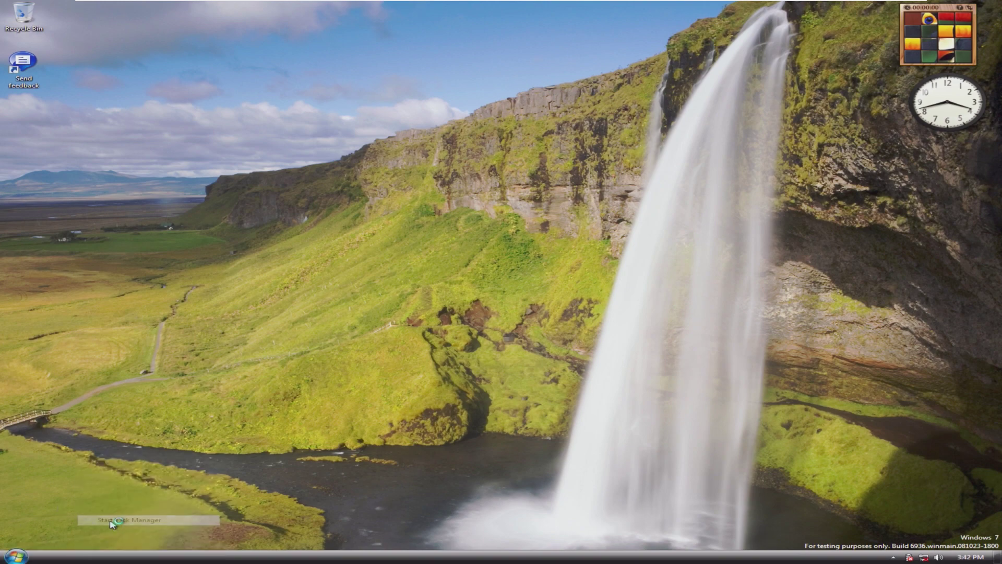
{"action": "left_click", "coordinate": [86, 36]}
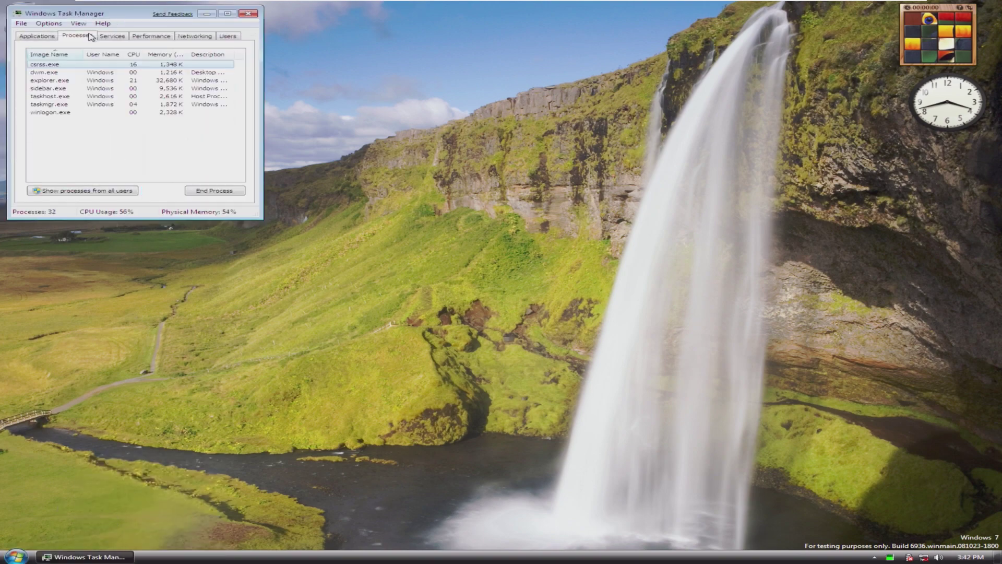
{"action": "left_click", "coordinate": [117, 36]}
{"action": "left_click", "coordinate": [141, 38]}
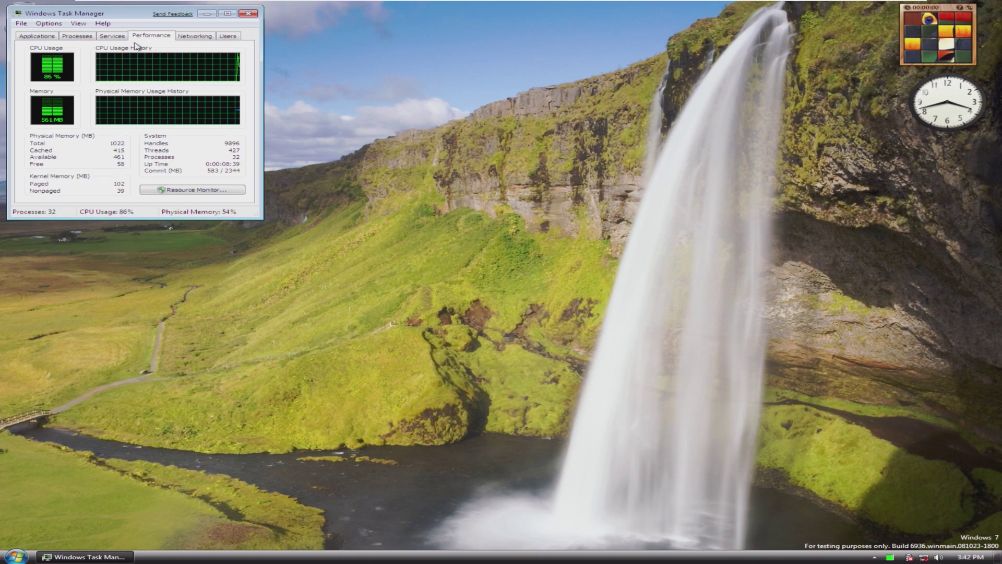
{"action": "left_click_drag", "start_coordinate": [125, 13], "coordinate": [215, 110]}
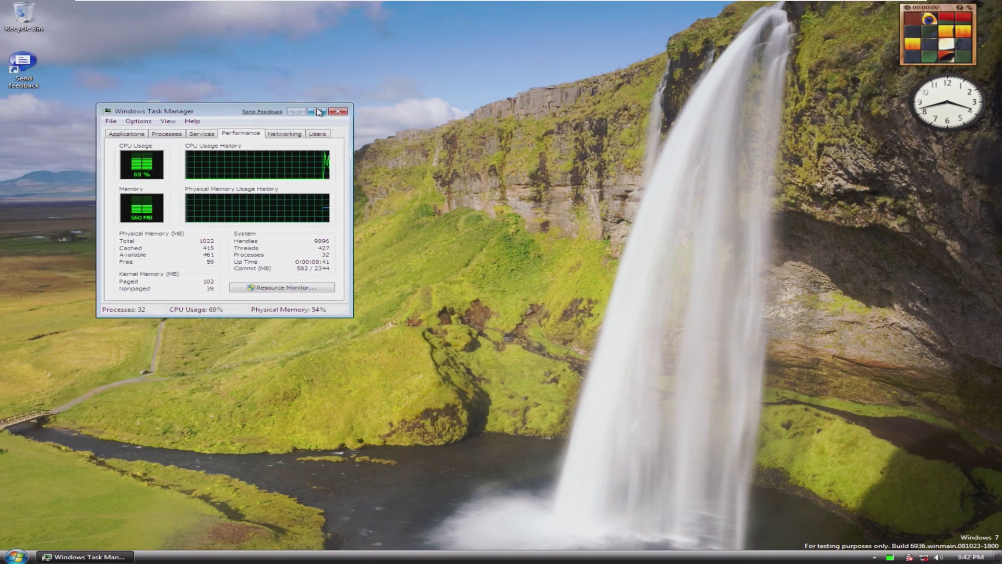
{"action": "left_click", "coordinate": [337, 111]}
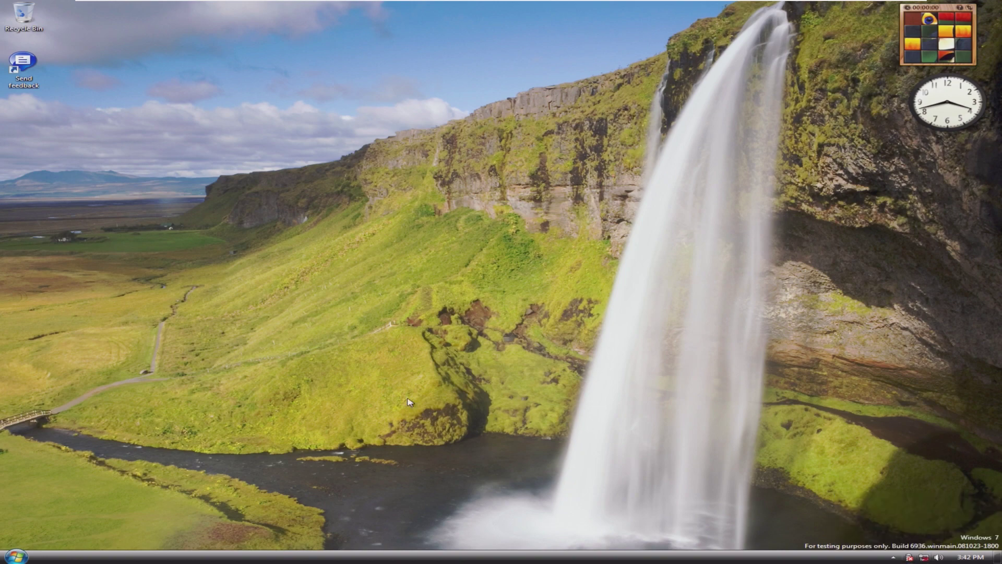
{"action": "left_click", "coordinate": [16, 556]}
- Launch Paint from the Start menu's pinned programs
{"action": "left_click", "coordinate": [68, 516]}
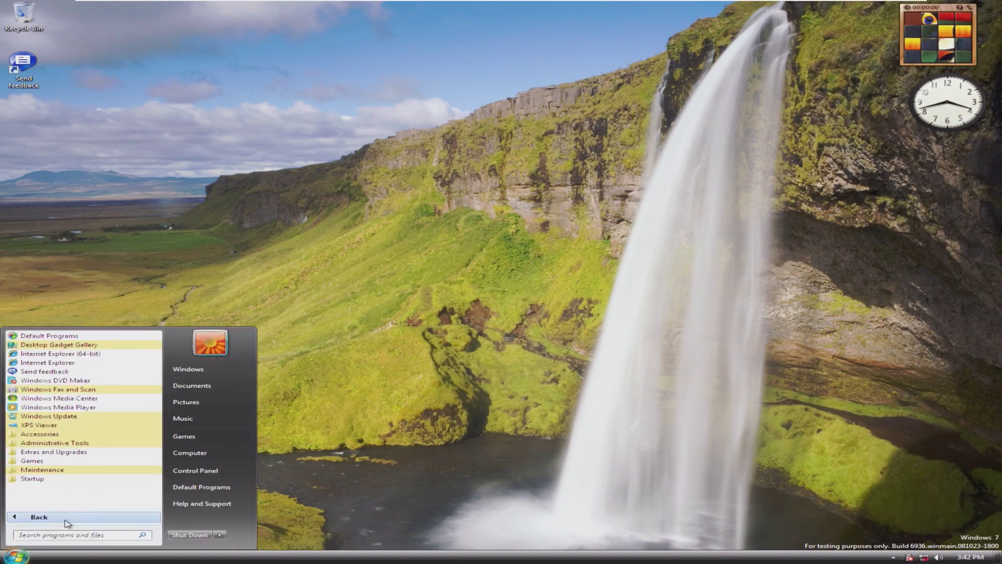
{"action": "left_click", "coordinate": [31, 518]}
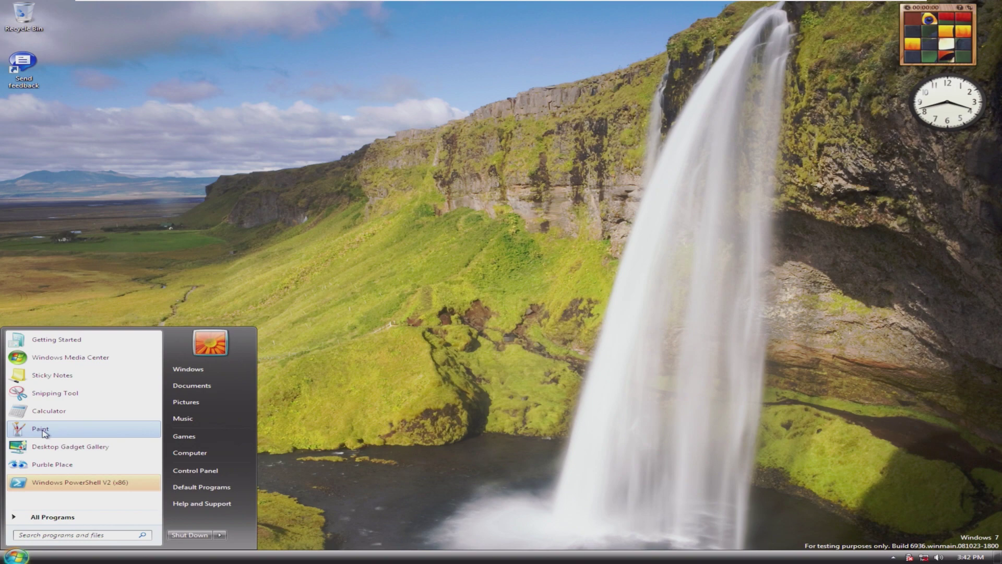
{"action": "left_click", "coordinate": [42, 429]}
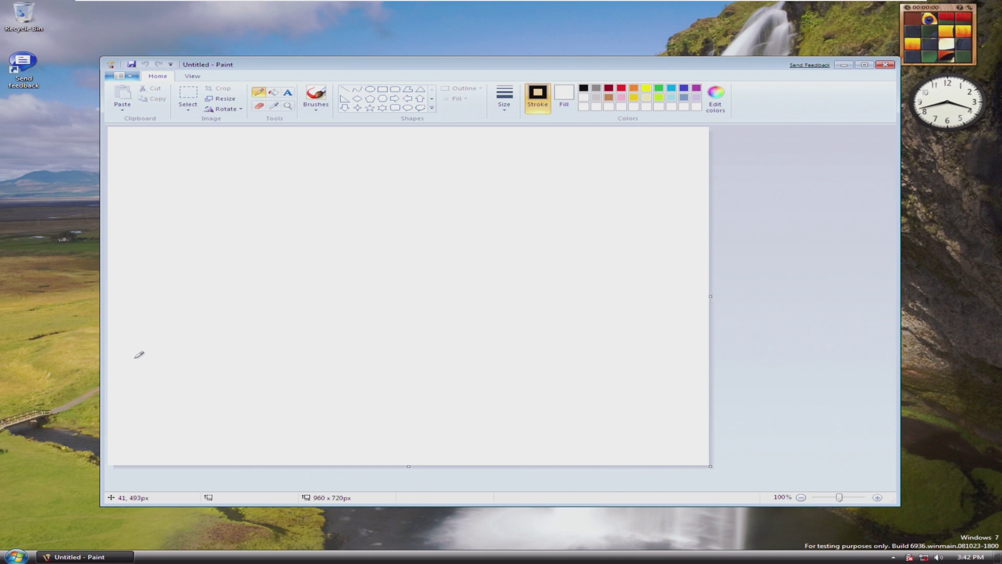
- Browse Local Disk (C:) through the Computer window, then close it
{"action": "left_click", "coordinate": [16, 556]}
{"action": "left_click", "coordinate": [197, 454]}
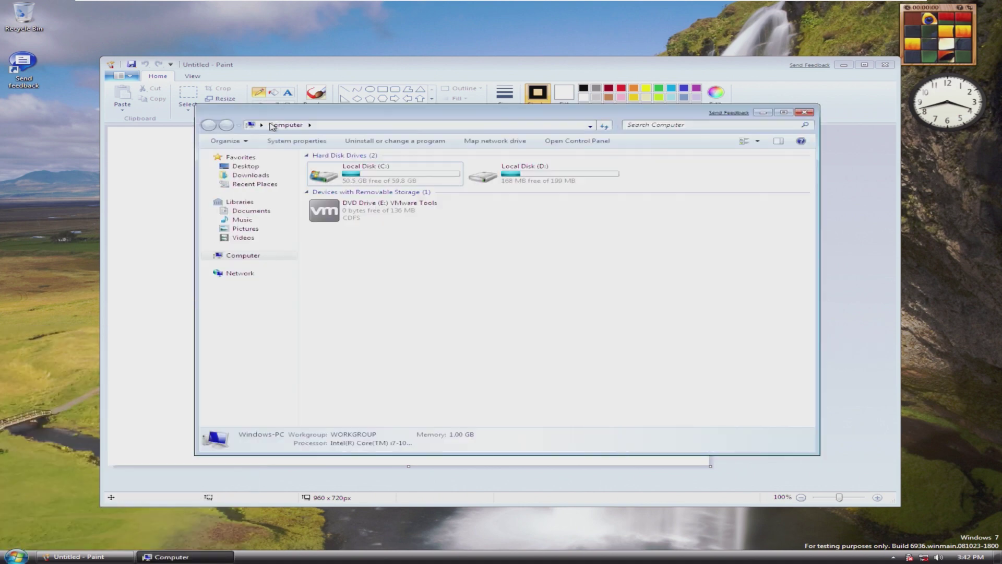
{"action": "double_click", "coordinate": [354, 163]}
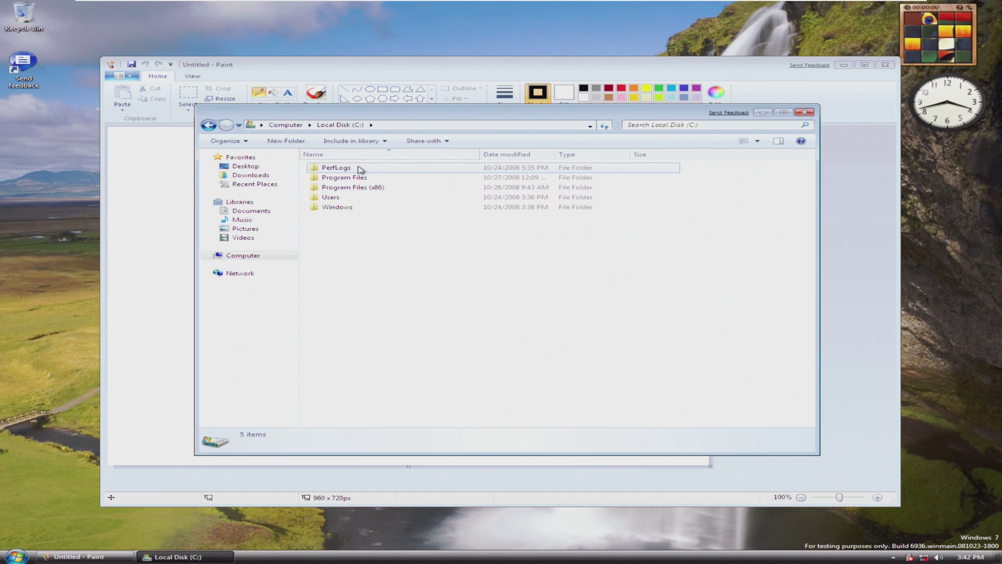
{"action": "left_click", "coordinate": [804, 112]}
- Scribble five freehand pencil zigzags and loops across the Paint canvas
{"action": "mouse_move", "coordinate": [217, 182]}
{"action": "left_mouse_down"}
{"action": "mouse_move", "coordinate": [264, 343]}
{"action": "mouse_move", "coordinate": [385, 266]}
{"action": "mouse_move", "coordinate": [398, 226]}
{"action": "left_mouse_up"}
{"action": "mouse_move", "coordinate": [304, 346]}
{"action": "left_mouse_down"}
{"action": "mouse_move", "coordinate": [472, 162]}
{"action": "mouse_move", "coordinate": [295, 290]}
{"action": "mouse_move", "coordinate": [289, 392]}
{"action": "mouse_move", "coordinate": [462, 314]}
{"action": "left_mouse_up"}
{"action": "mouse_move", "coordinate": [522, 335]}
{"action": "left_mouse_down"}
{"action": "mouse_move", "coordinate": [331, 261]}
{"action": "mouse_move", "coordinate": [452, 295]}
{"action": "mouse_move", "coordinate": [346, 351]}
{"action": "mouse_move", "coordinate": [490, 299]}
{"action": "left_mouse_up"}
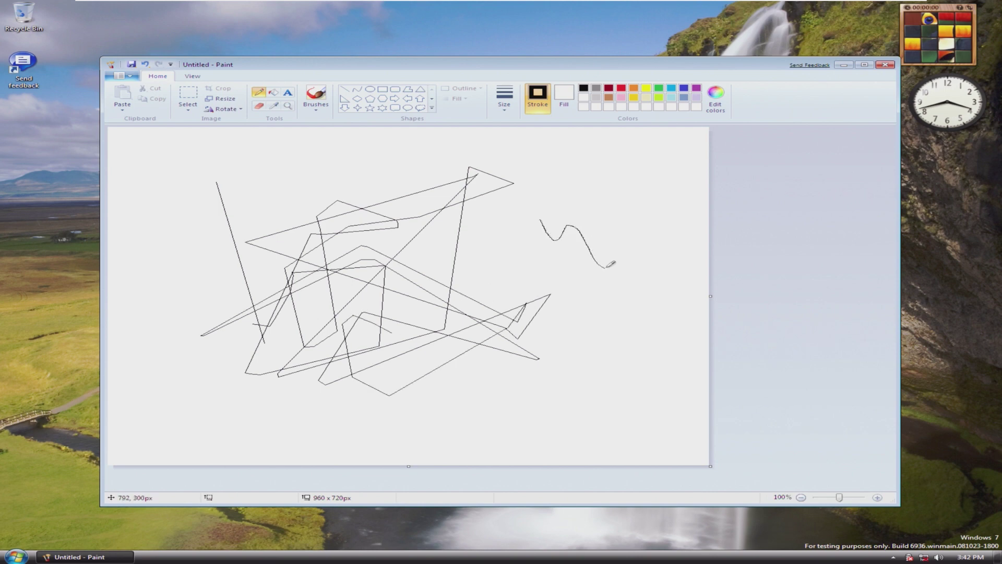
{"action": "mouse_move", "coordinate": [545, 273]}
{"action": "left_mouse_down"}
{"action": "mouse_move", "coordinate": [497, 232]}
{"action": "mouse_move", "coordinate": [609, 205]}
{"action": "mouse_move", "coordinate": [673, 308]}
{"action": "mouse_move", "coordinate": [562, 336]}
{"action": "left_mouse_up"}
{"action": "mouse_move", "coordinate": [557, 301]}
{"action": "left_mouse_down"}
{"action": "mouse_move", "coordinate": [563, 211]}
{"action": "mouse_move", "coordinate": [421, 384]}
{"action": "mouse_move", "coordinate": [485, 245]}
{"action": "mouse_move", "coordinate": [236, 386]}
{"action": "mouse_move", "coordinate": [536, 368]}
{"action": "mouse_move", "coordinate": [280, 363]}
{"action": "mouse_move", "coordinate": [359, 370]}
{"action": "mouse_move", "coordinate": [479, 243]}
{"action": "mouse_move", "coordinate": [423, 305]}
{"action": "mouse_move", "coordinate": [615, 388]}
{"action": "left_mouse_up"}
- Close Paint choosing Don't Save to discard the drawing
{"action": "left_click", "coordinate": [882, 68]}
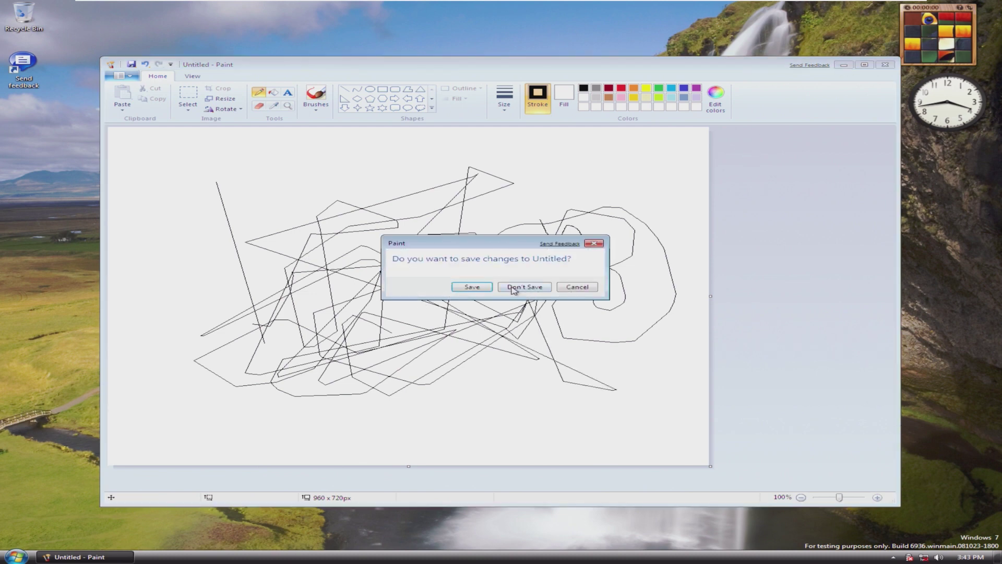
{"action": "left_click", "coordinate": [514, 290]}
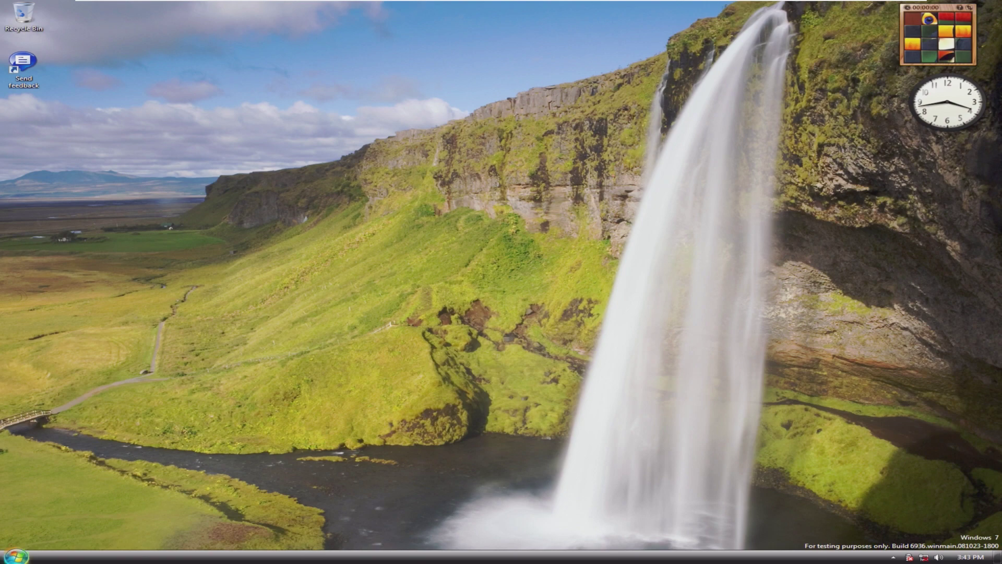
{"action": "left_click", "coordinate": [16, 556]}
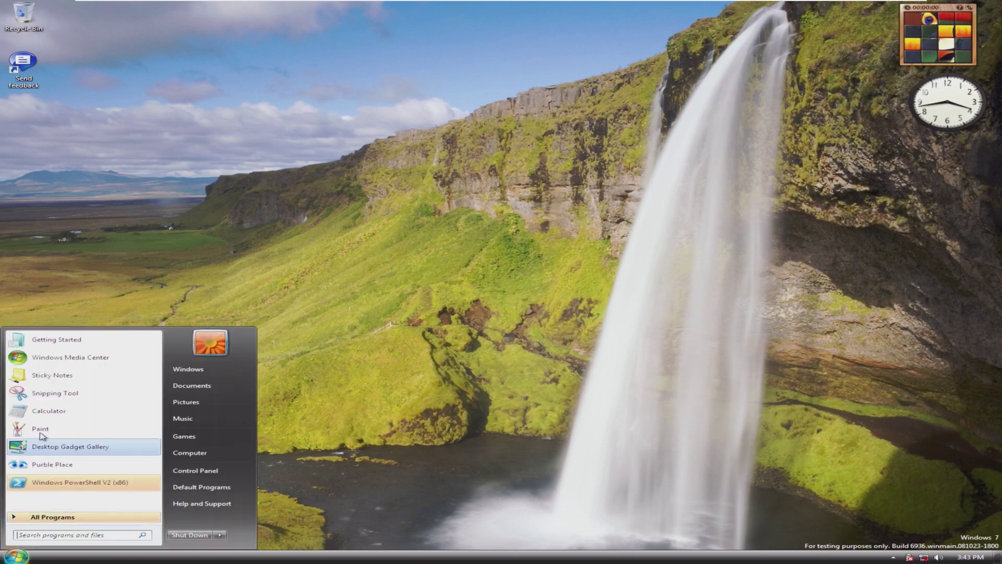
- Launch Snipping Tool and cancel it without taking a capture
{"action": "left_click", "coordinate": [52, 392]}
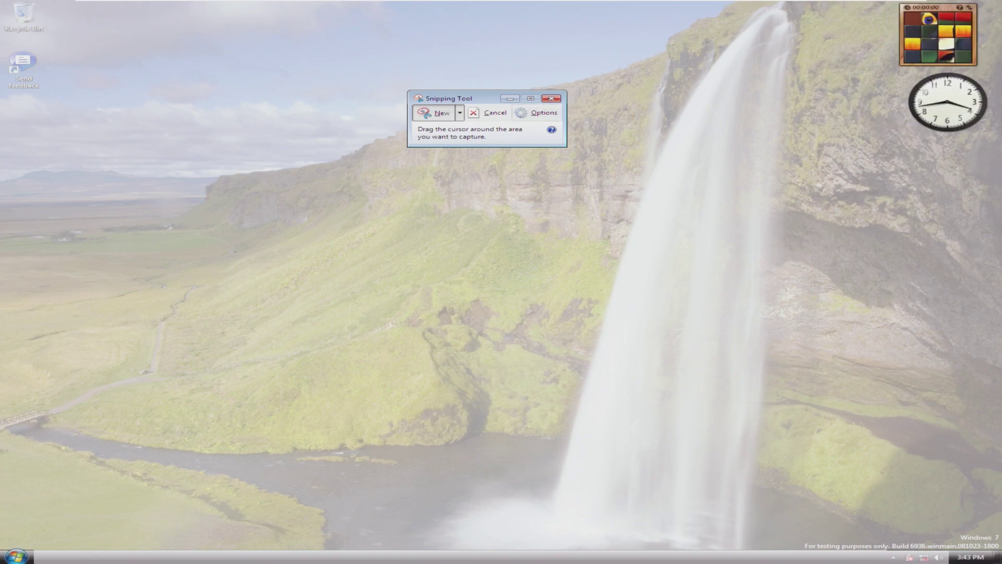
{"action": "left_click", "coordinate": [551, 98]}
{"action": "left_click", "coordinate": [15, 555]}
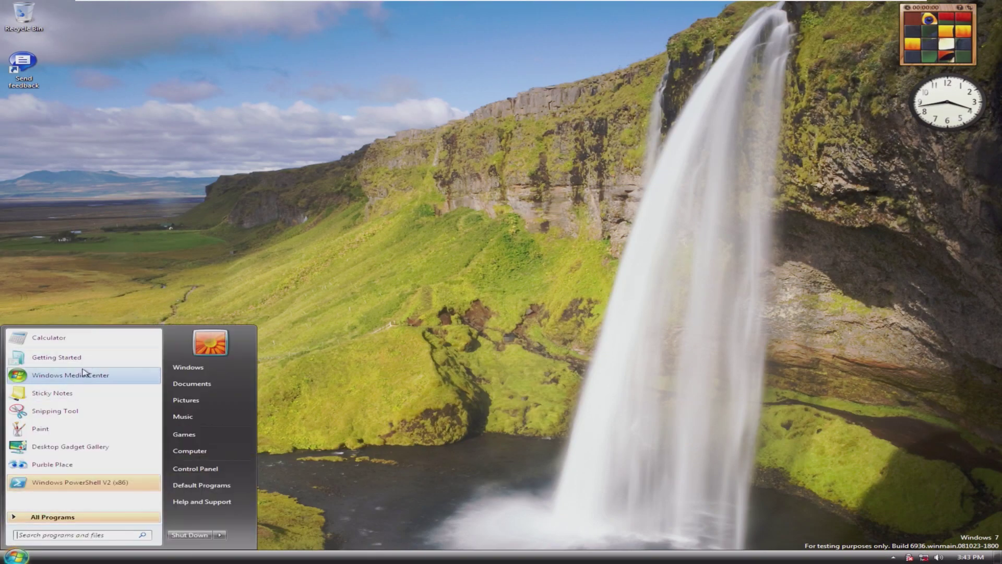
- Open Calculator, compute 85 × 9 = 765, and switch to Programmer mode
{"action": "left_click", "coordinate": [86, 337]}
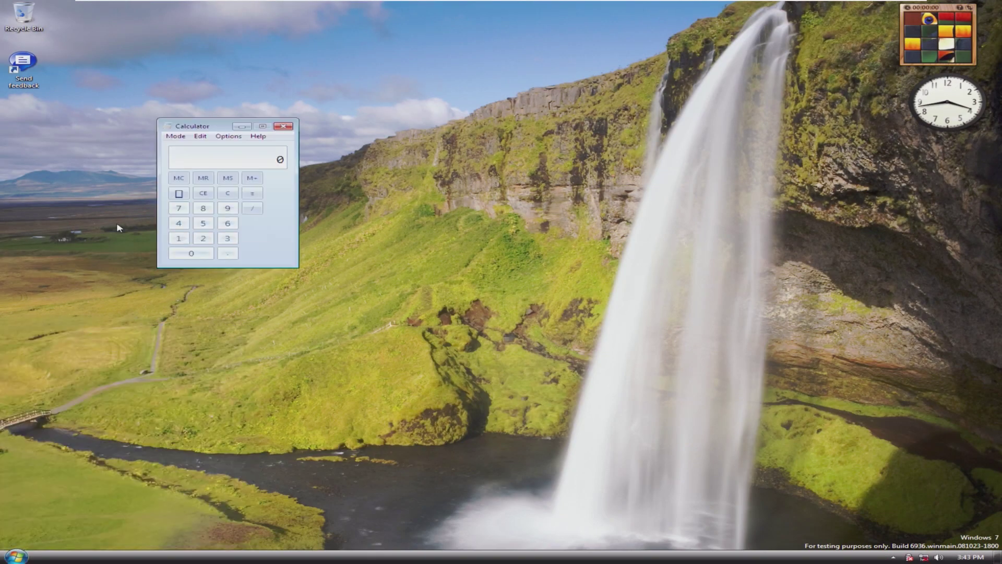
{"action": "left_click", "coordinate": [203, 223]}
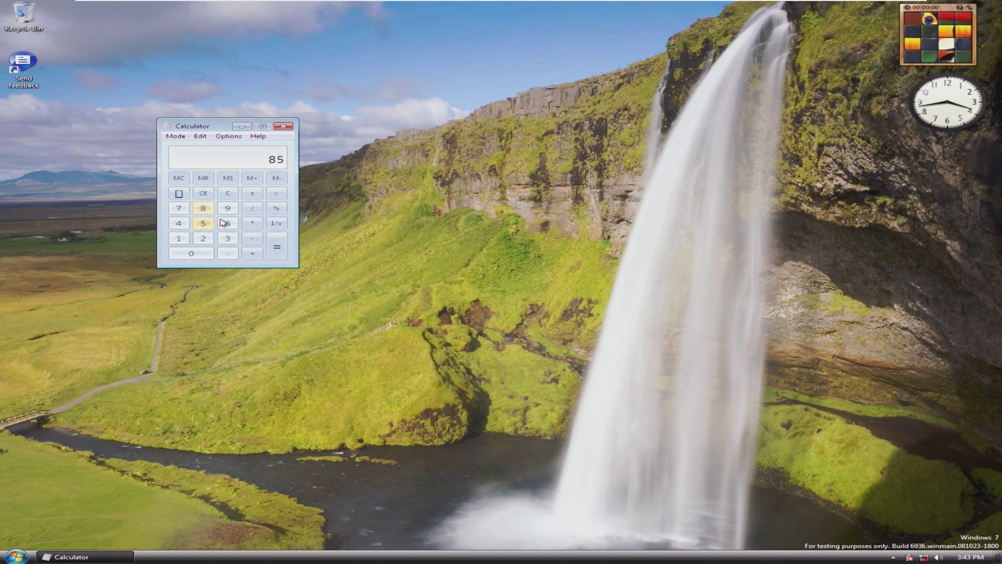
{"action": "left_click", "coordinate": [252, 223]}
{"action": "left_click", "coordinate": [228, 209]}
{"action": "left_click", "coordinate": [277, 247]}
{"action": "left_click", "coordinate": [195, 139]}
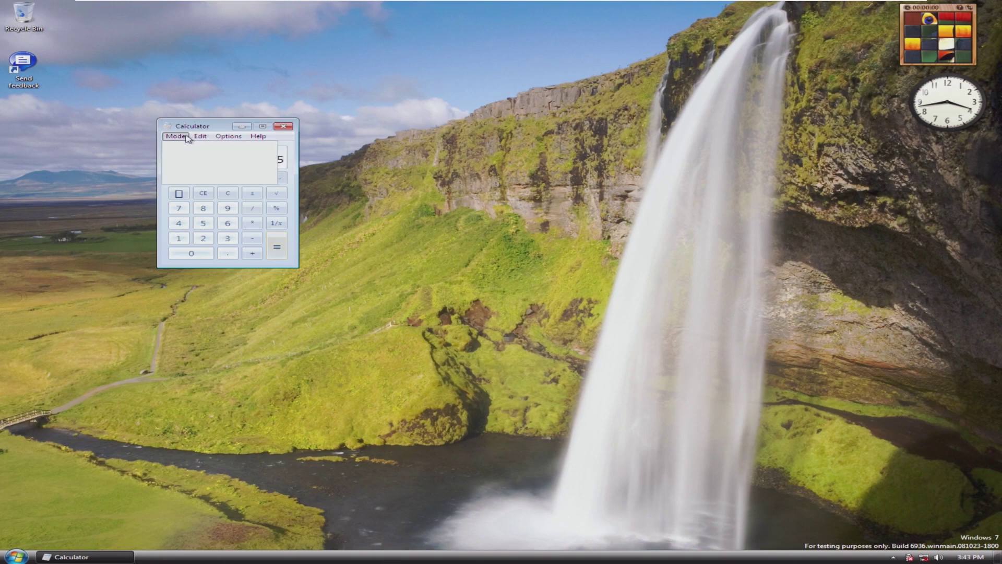
{"action": "left_click", "coordinate": [187, 167]}
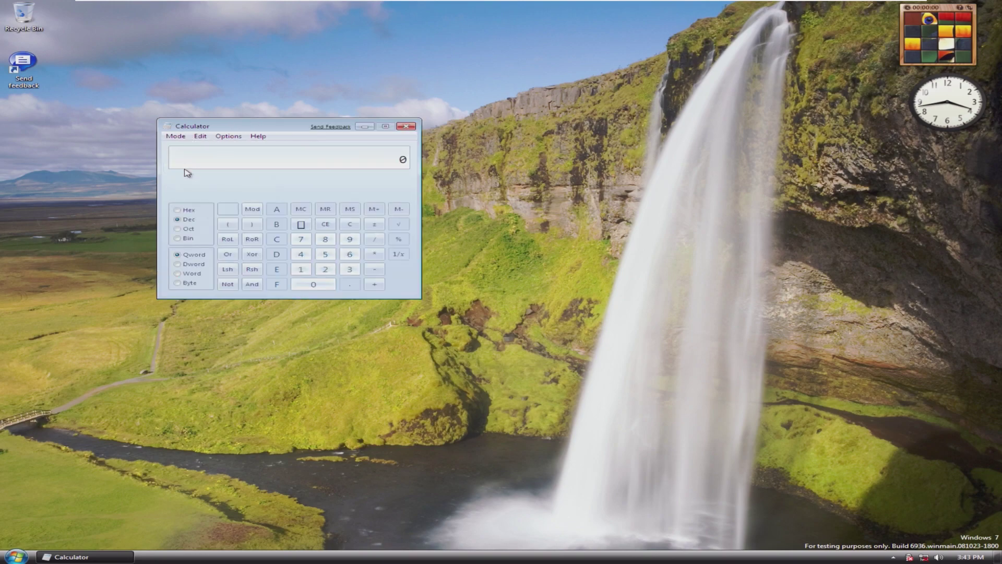